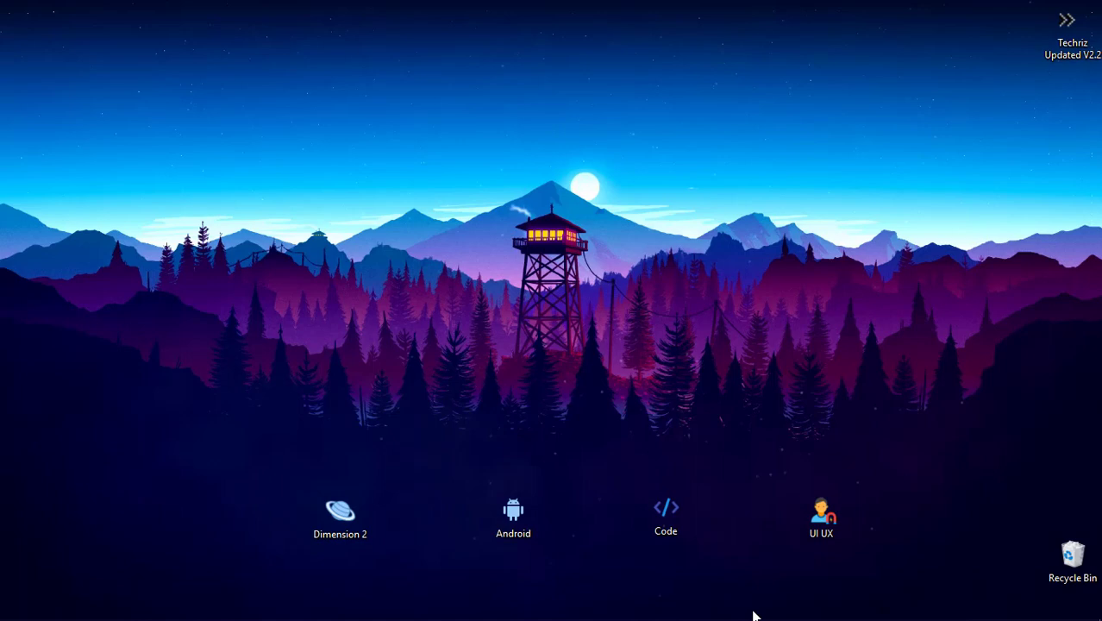
# Restore the Chrome window with the Adobe XD page and scroll down to its overview.
pyautogui.moveTo(767, 619)
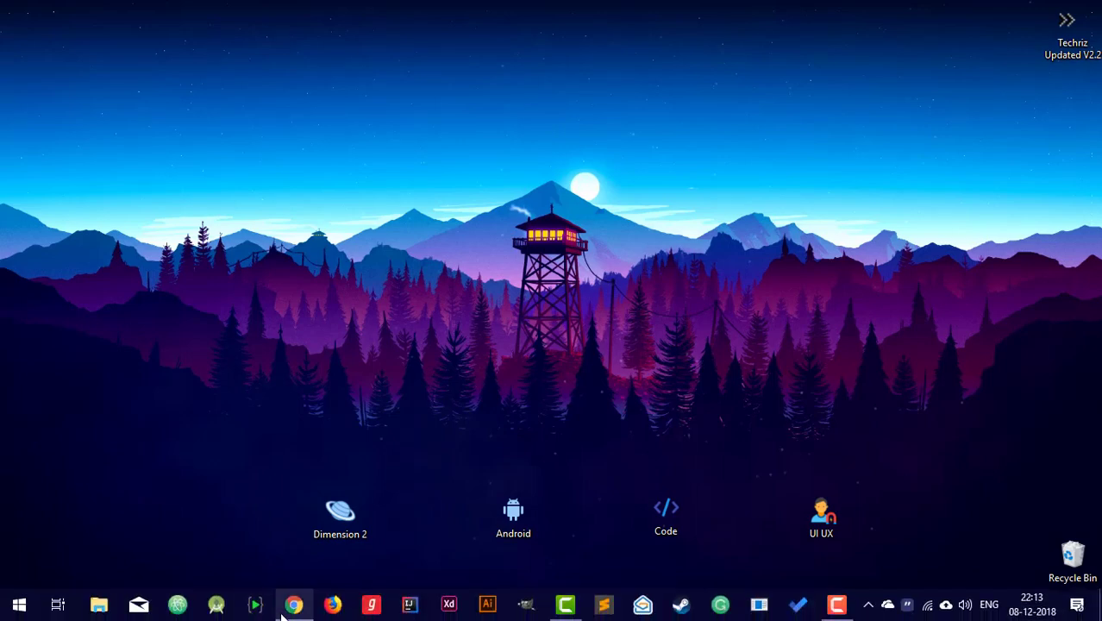
pyautogui.click(284, 614)
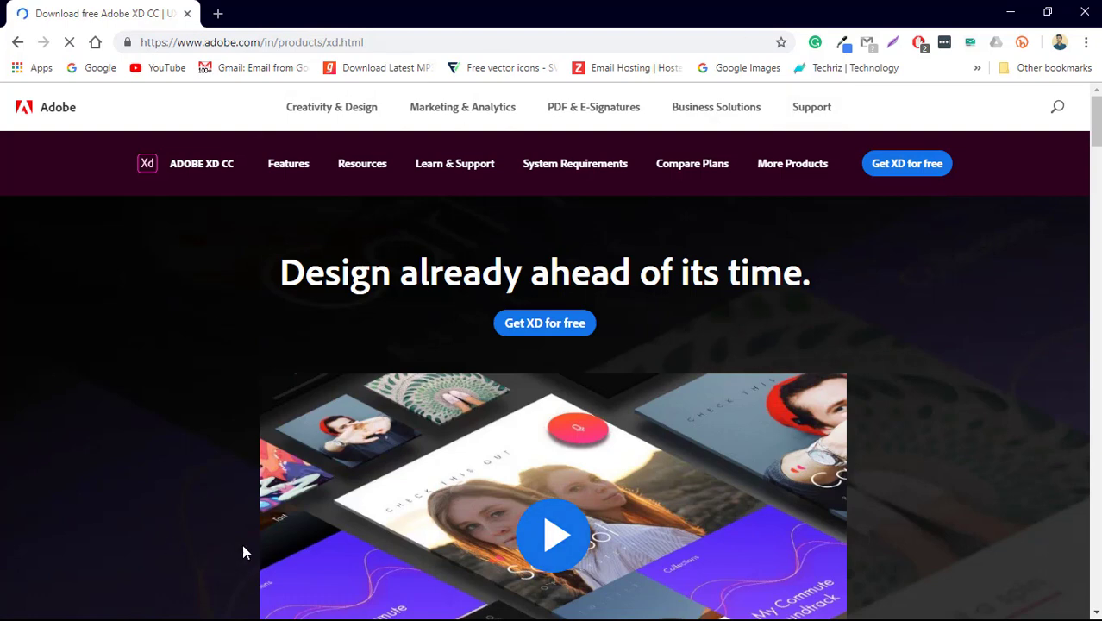
pyautogui.scroll(-2, 257, 409)
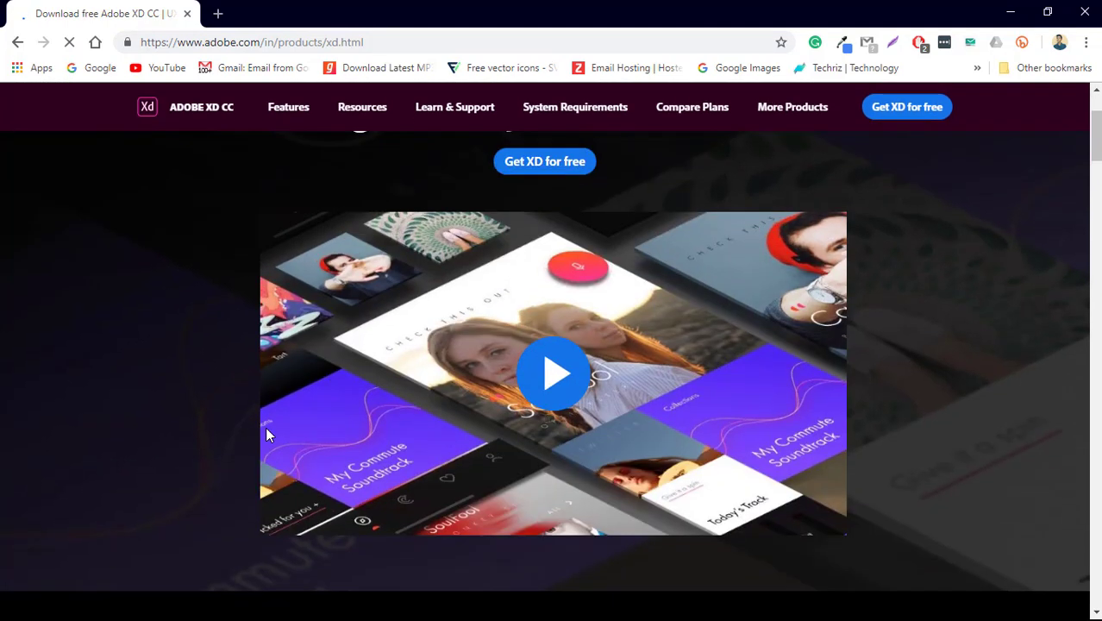
pyautogui.scroll(-2, 266, 425)
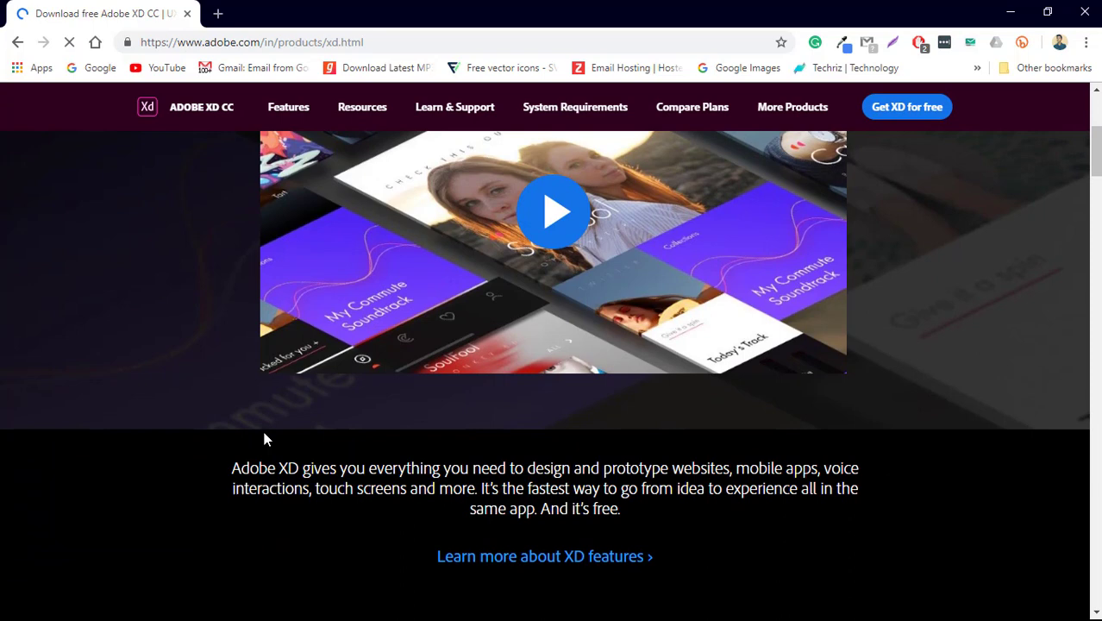
pyautogui.scroll(-1, 265, 439)
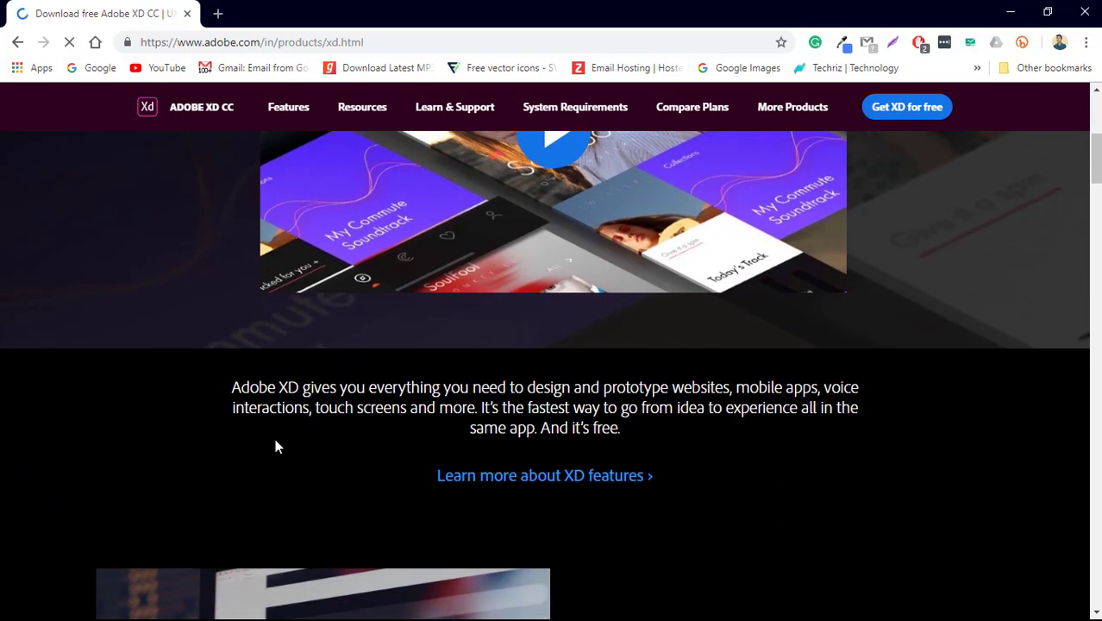
pyautogui.scroll(-3, 275, 446)
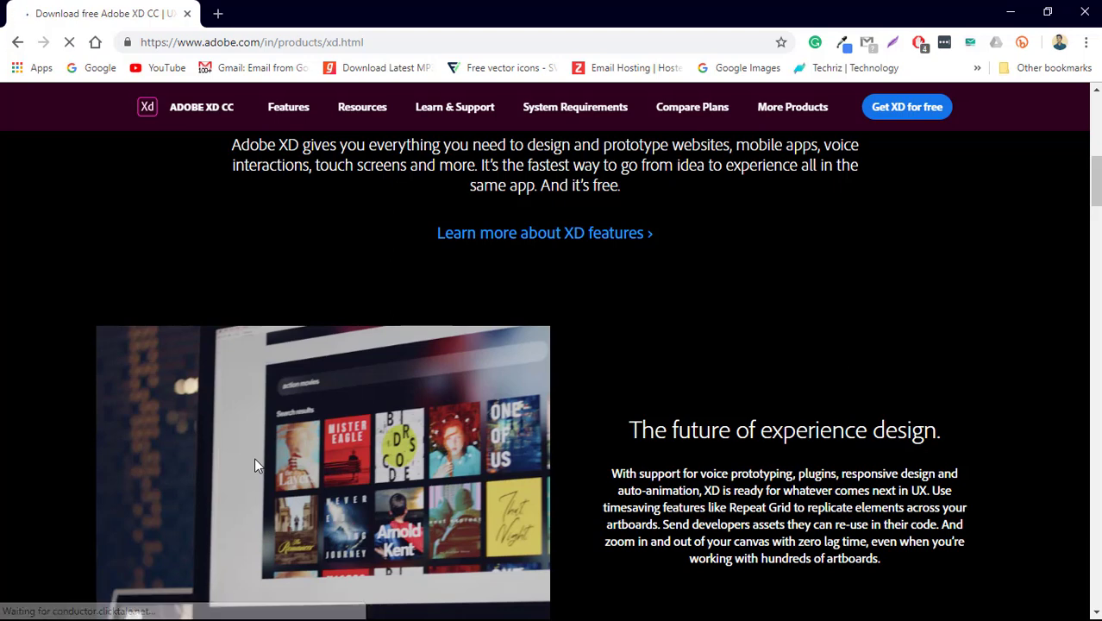
# Scroll the XD page down to the 'Design, prototype, share — all in XD.' section.
pyautogui.scroll(-1, 255, 460)
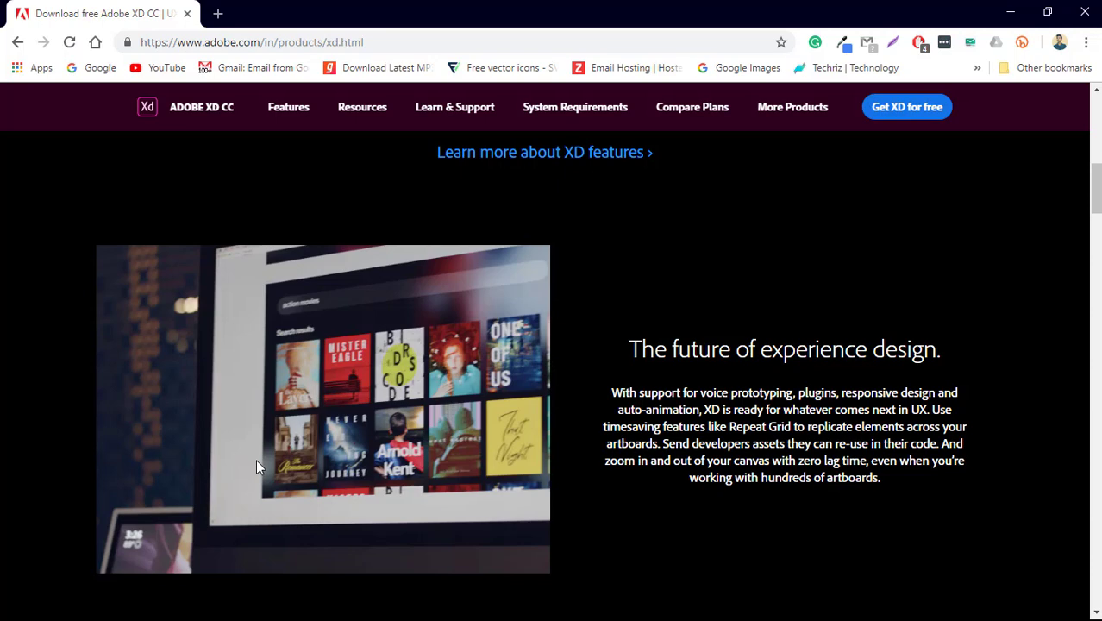
pyautogui.scroll(-1, 252, 466)
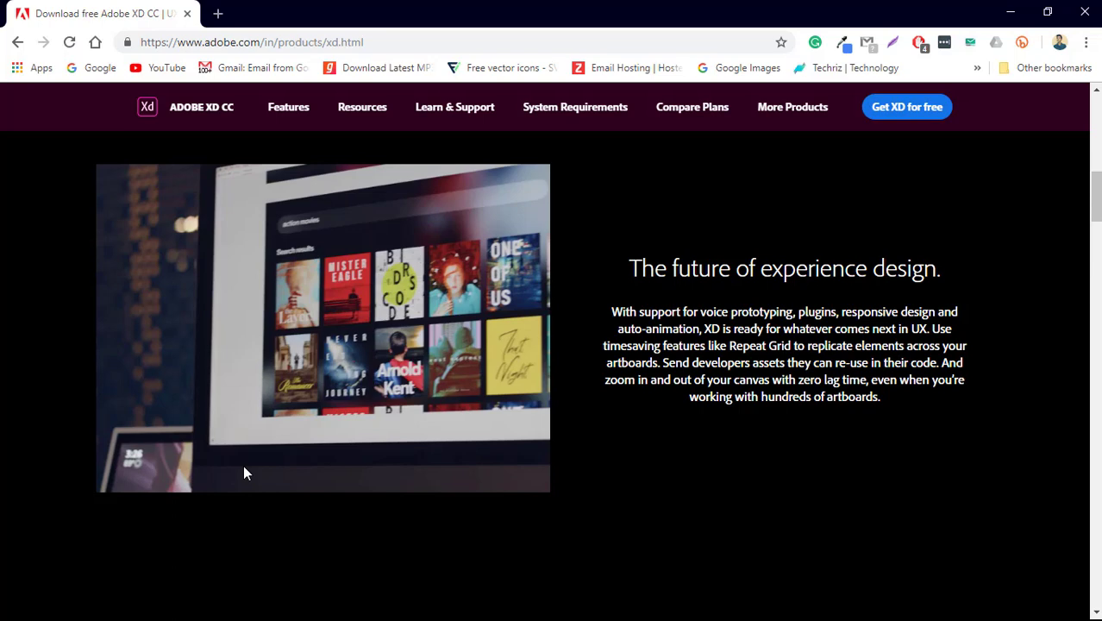
pyautogui.scroll(-1, 245, 470)
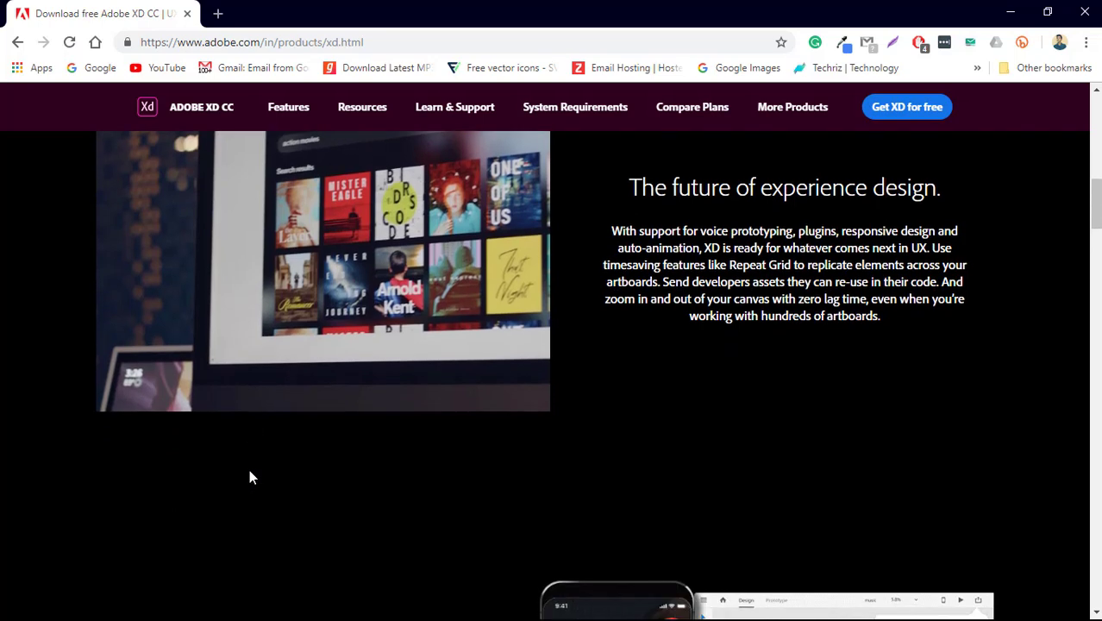
pyautogui.scroll(2, 249, 471)
pyautogui.scroll(-1, 249, 477)
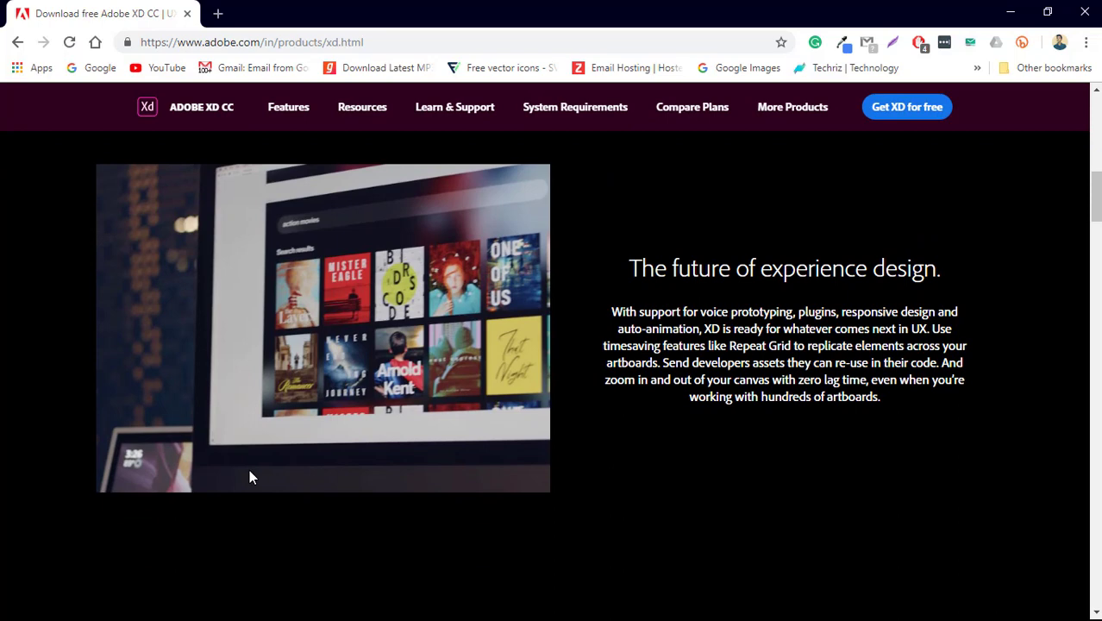
pyautogui.scroll(4, 249, 477)
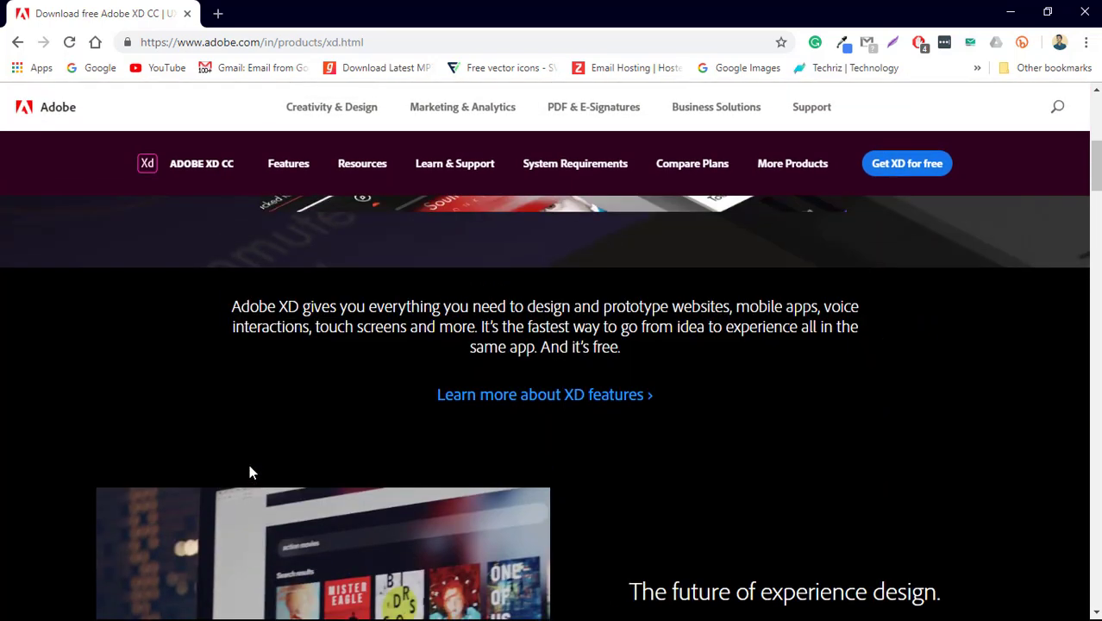
pyautogui.scroll(-1, 250, 470)
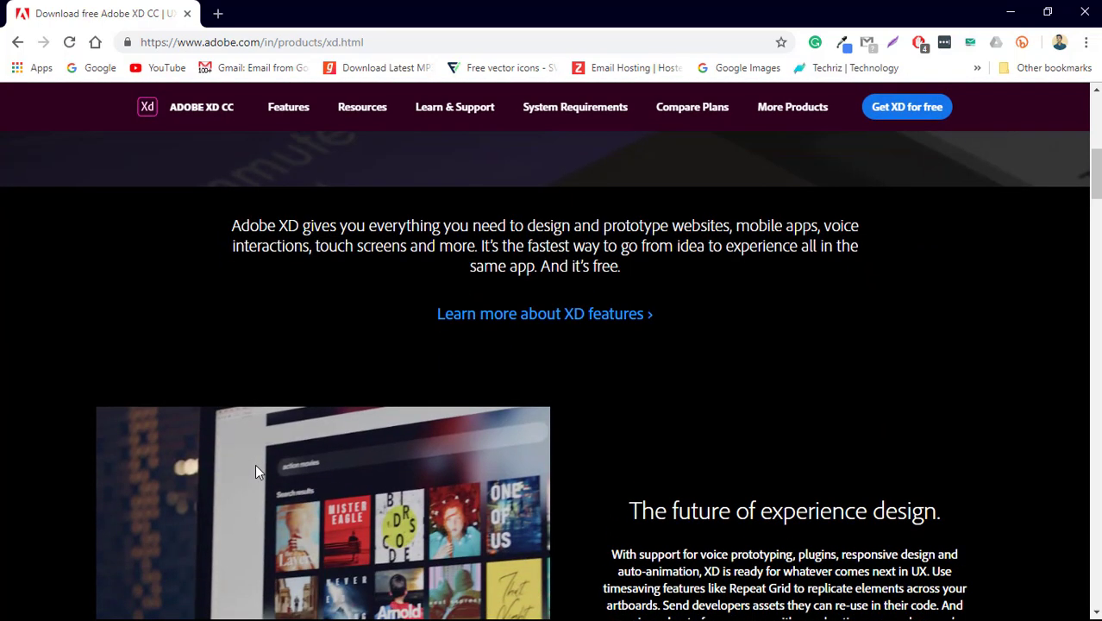
pyautogui.scroll(-3, 255, 464)
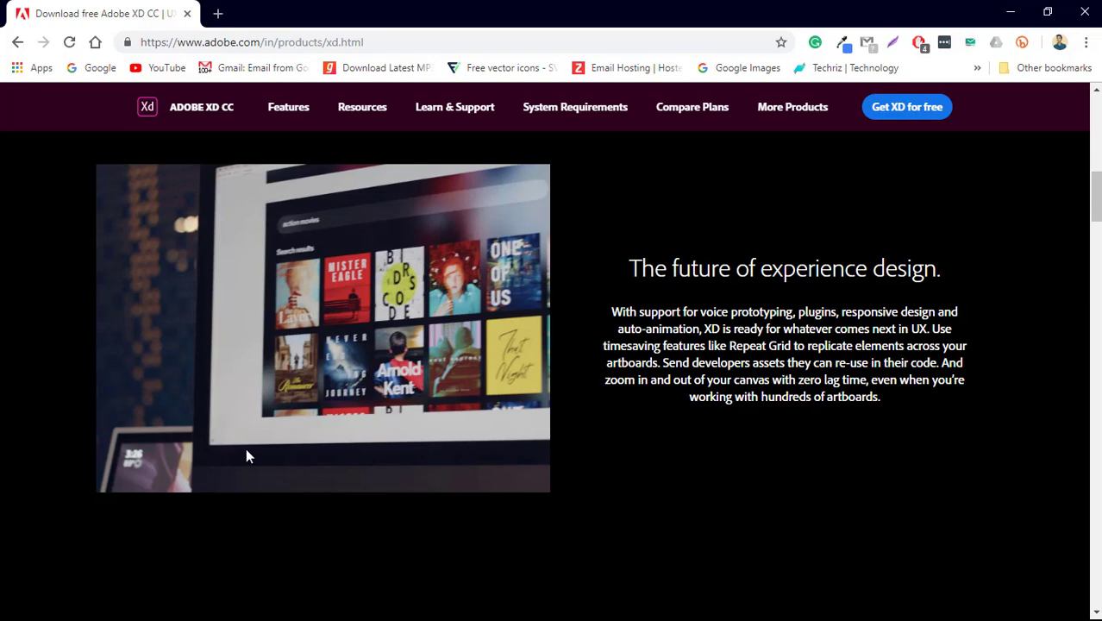
pyautogui.scroll(-5, 246, 452)
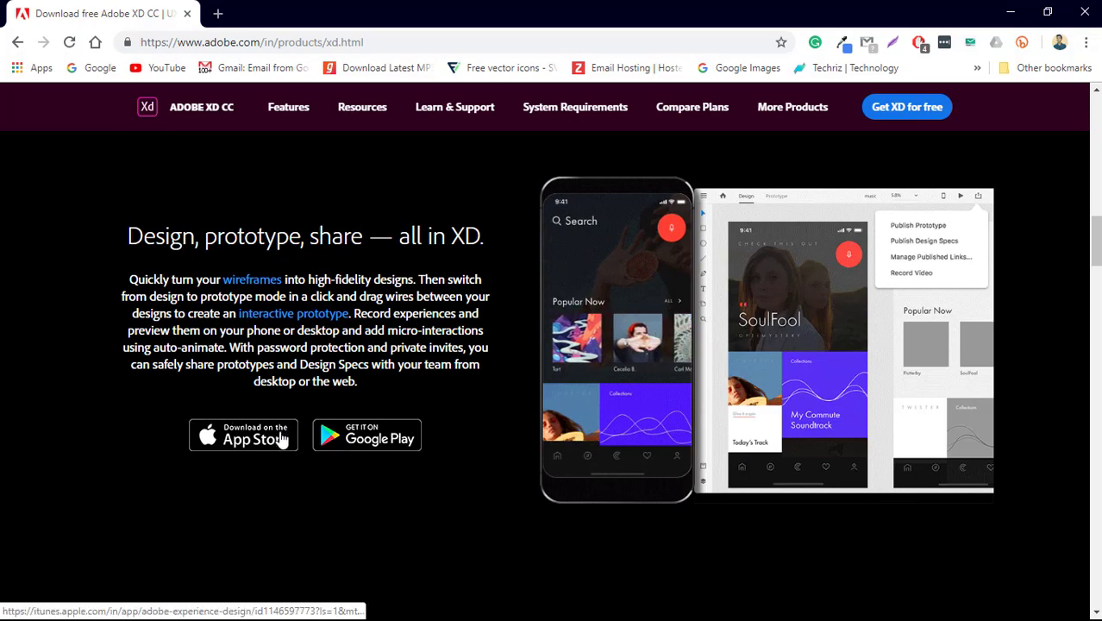
# Scroll past the plugins grid to the 'Assets and apps on any platform.' section.
pyautogui.scroll(-3, 319, 463)
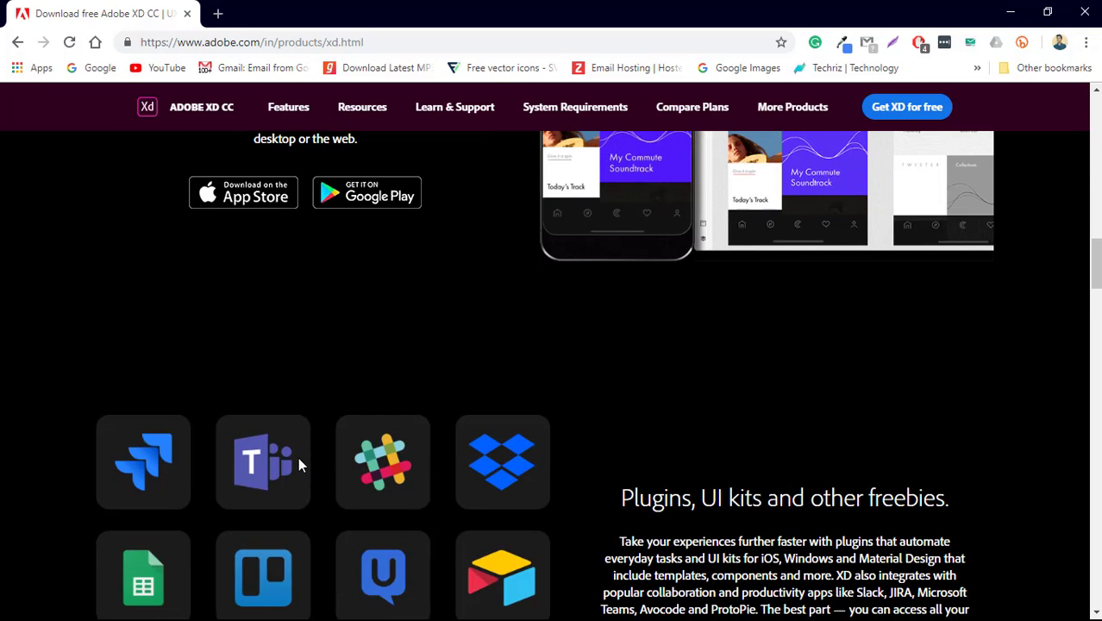
pyautogui.scroll(-4, 299, 459)
pyautogui.scroll(1, 287, 445)
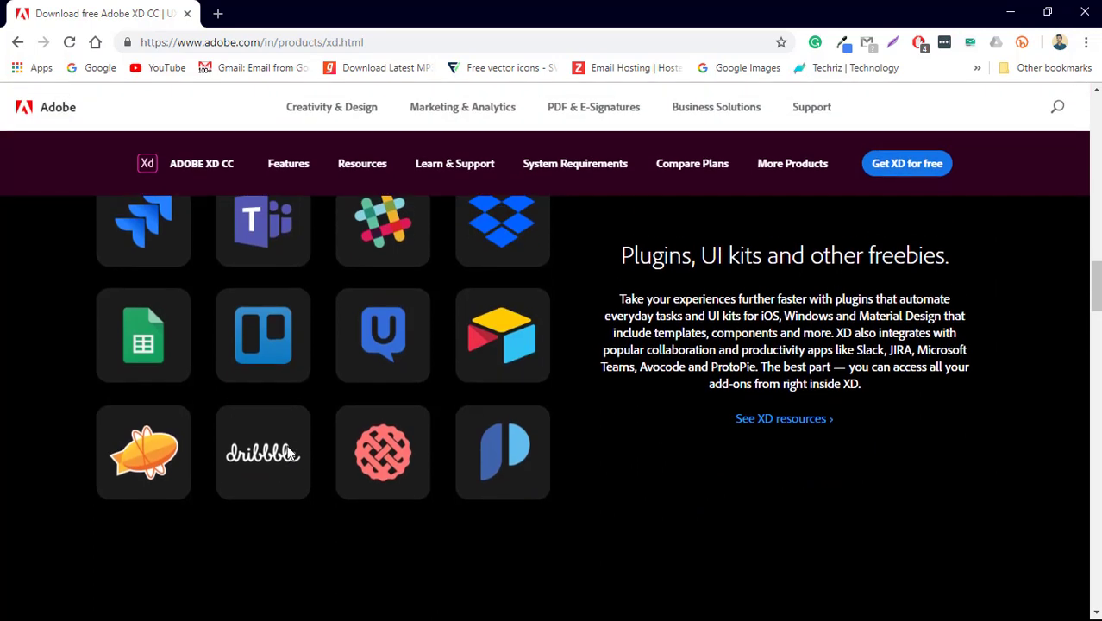
pyautogui.scroll(1, 291, 451)
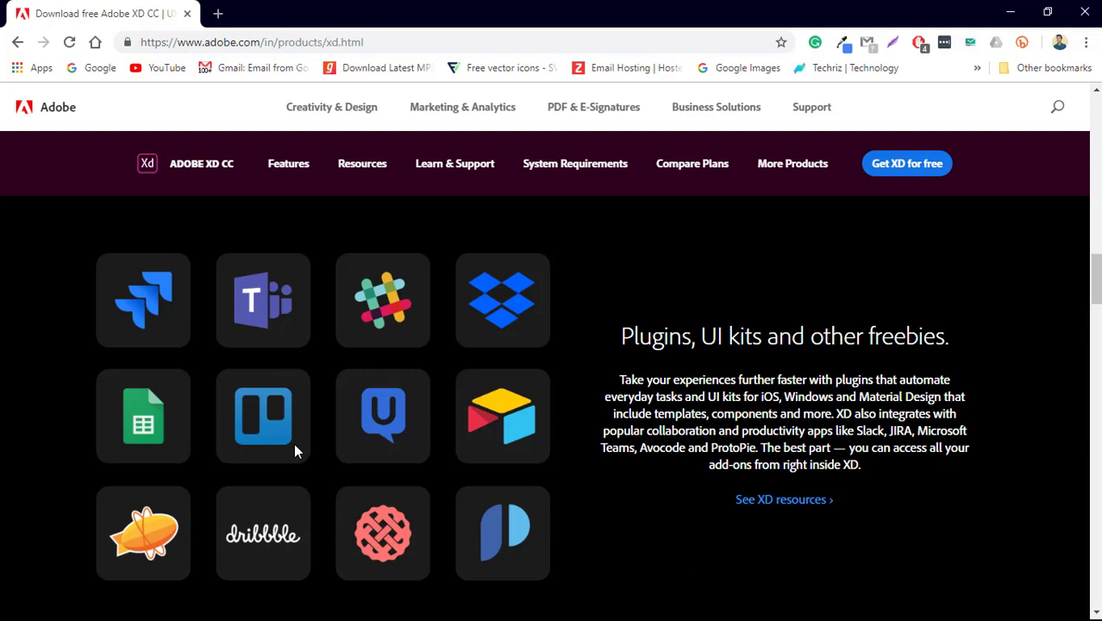
pyautogui.scroll(-8, 293, 444)
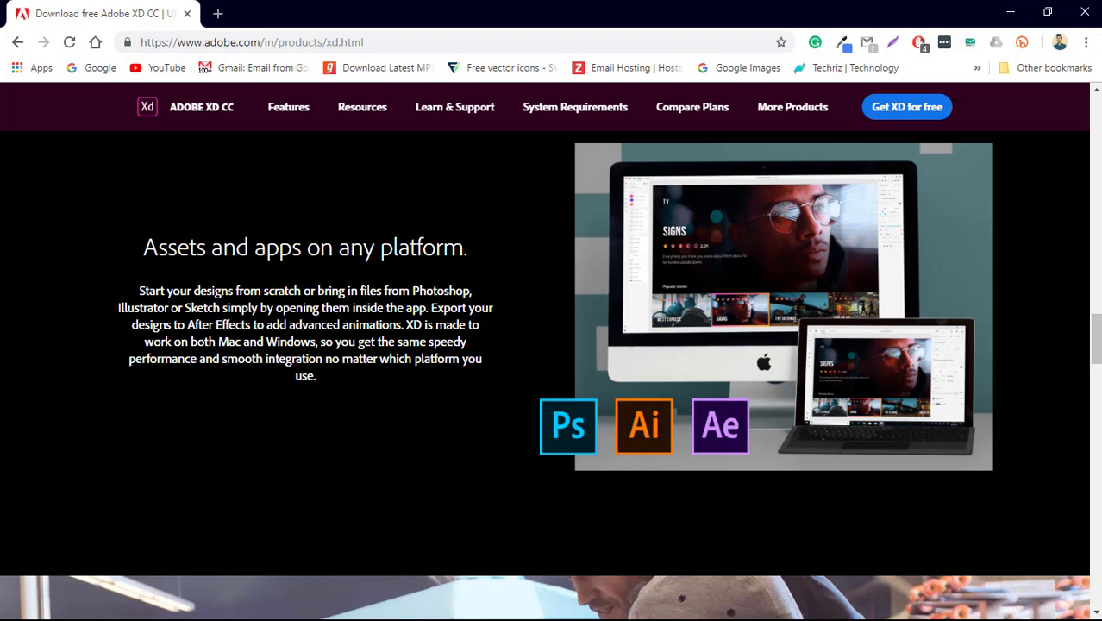
pyautogui.scroll(2, 333, 324)
pyautogui.scroll(-2, 333, 324)
# Scroll the XD product page back to the 'Design, prototype, share — all in XD.' section.
pyautogui.scroll(-10, 332, 319)
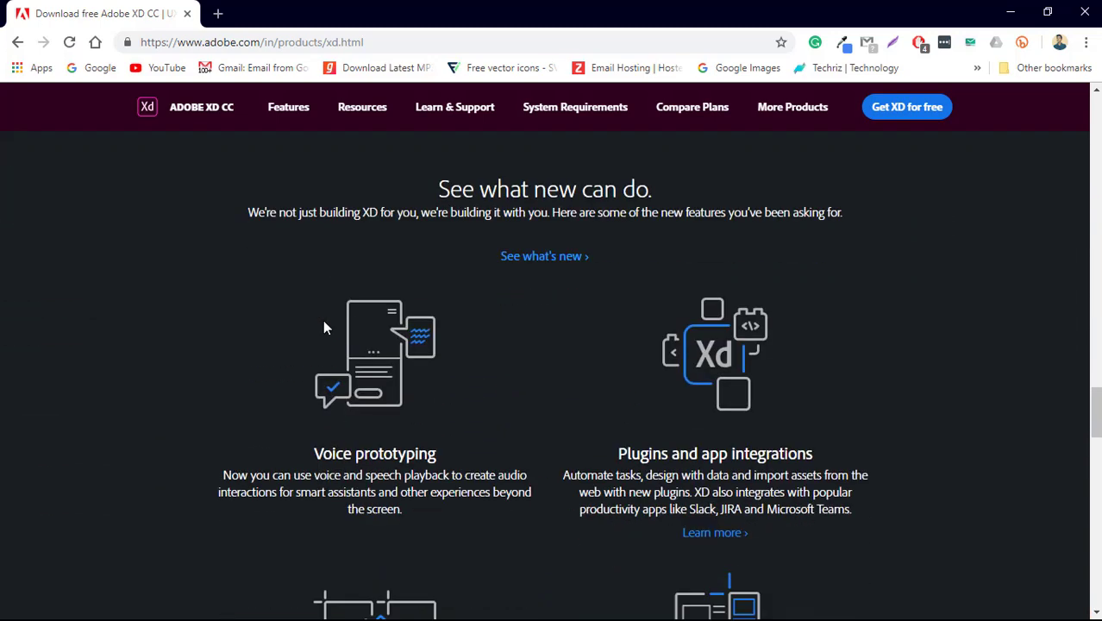
pyautogui.scroll(-2, 324, 327)
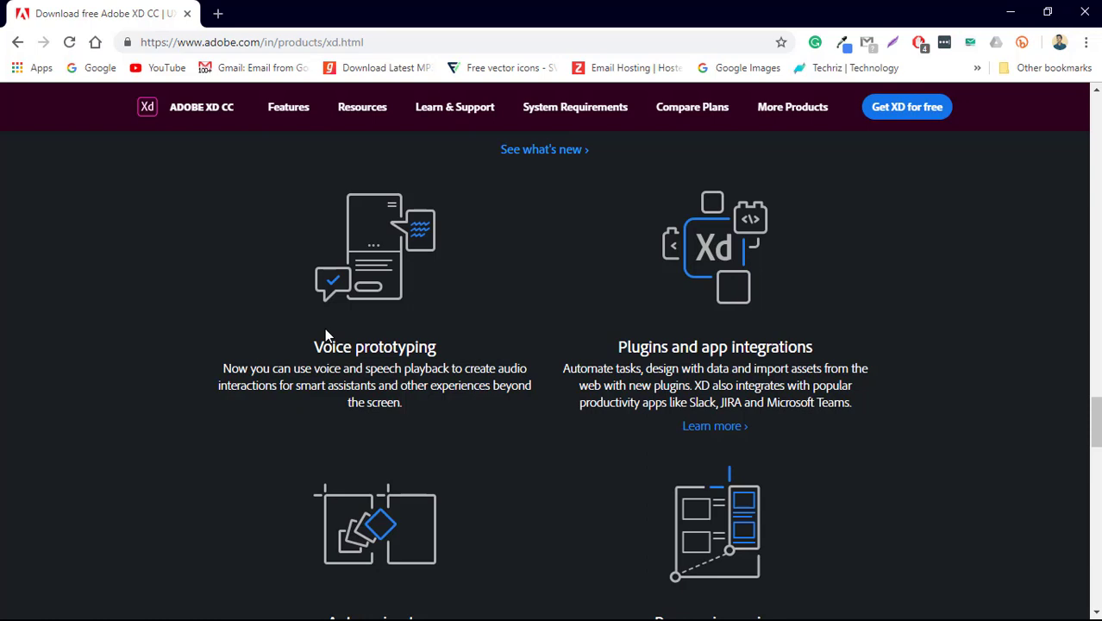
pyautogui.scroll(-2, 394, 373)
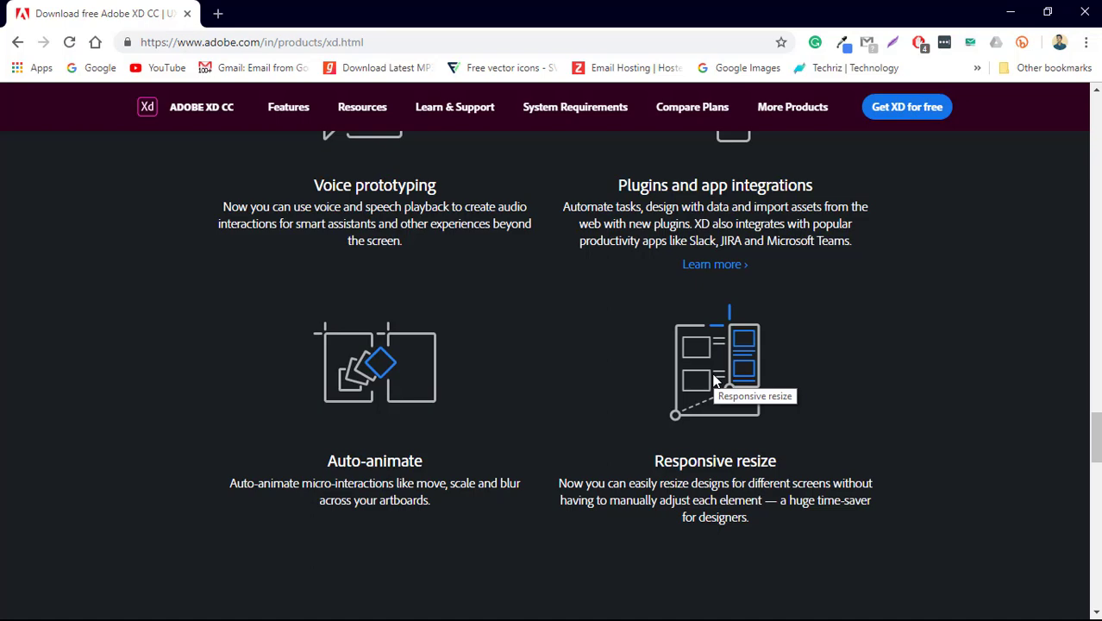
pyautogui.scroll(-2, 220, 471)
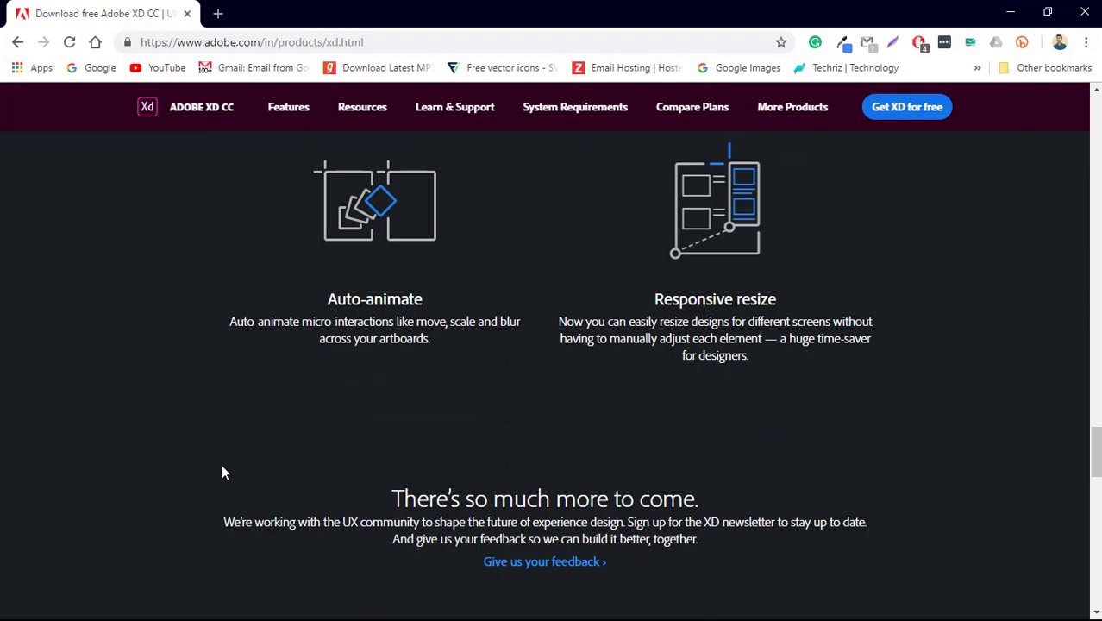
pyautogui.scroll(-10, 426, 401)
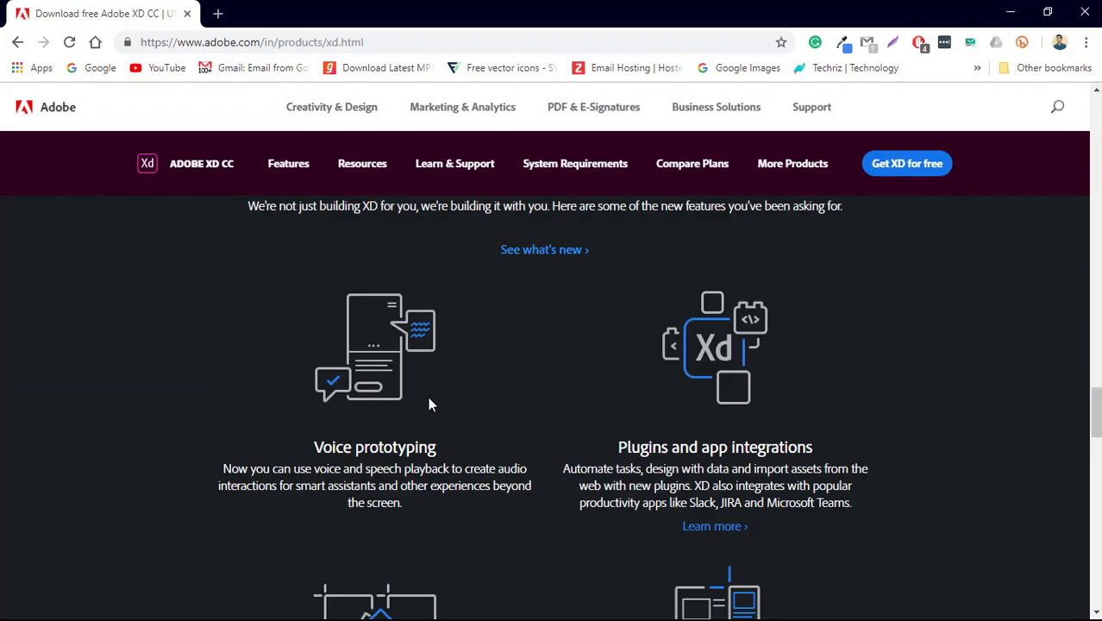
pyautogui.scroll(4, 428, 401)
pyautogui.scroll(-10, 444, 405)
pyautogui.scroll(7, 676, 344)
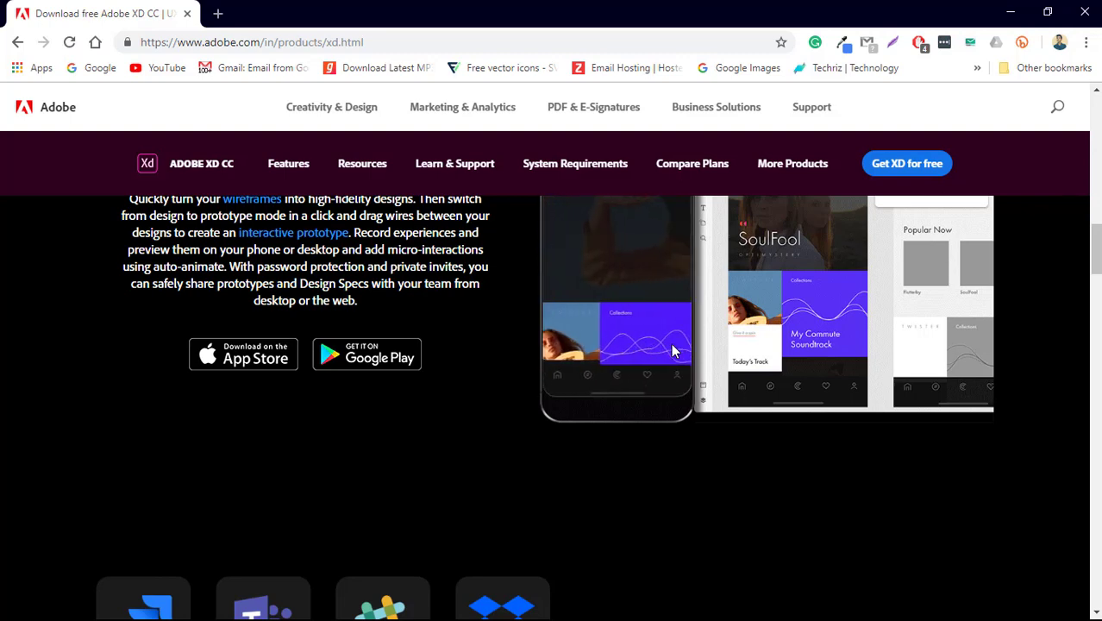
pyautogui.scroll(5, 653, 332)
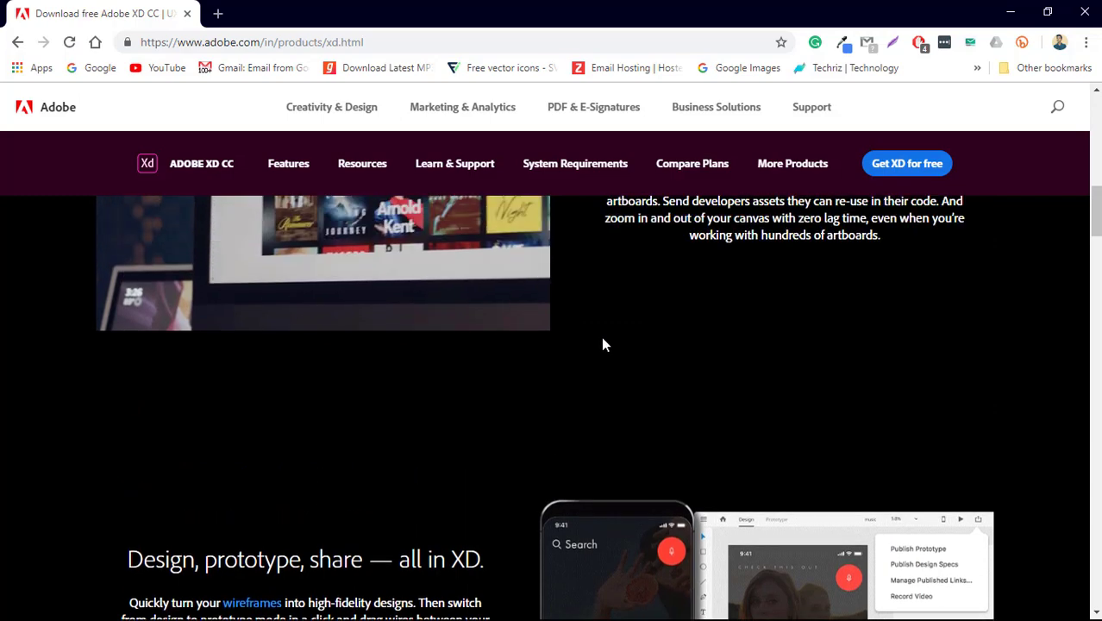
pyautogui.scroll(1, 601, 344)
pyautogui.scroll(-13, 594, 343)
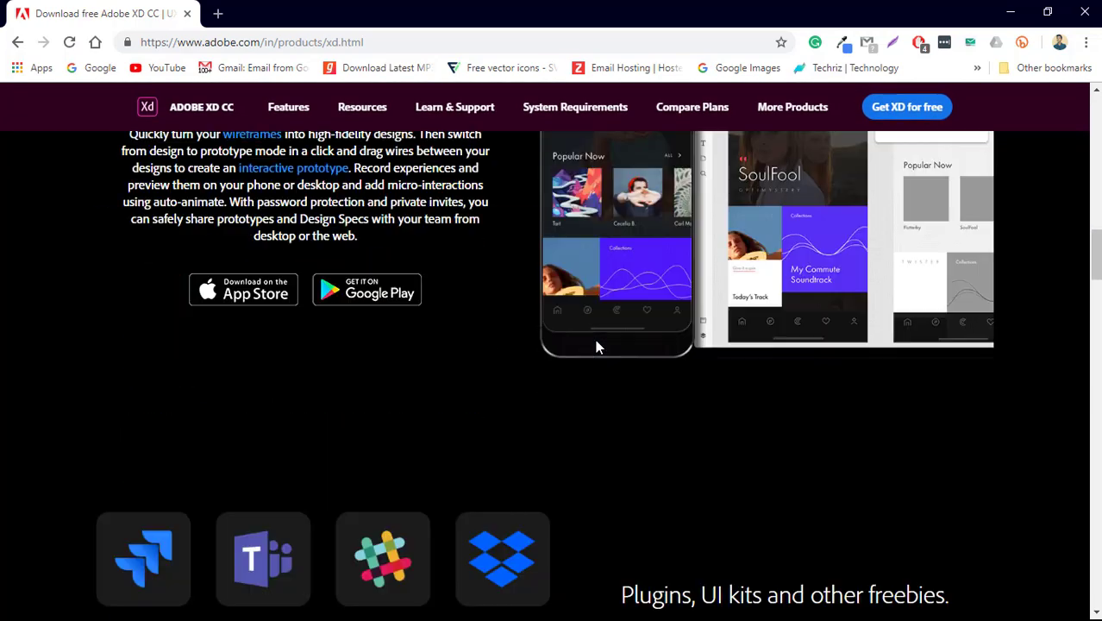
pyautogui.scroll(-3, 595, 352)
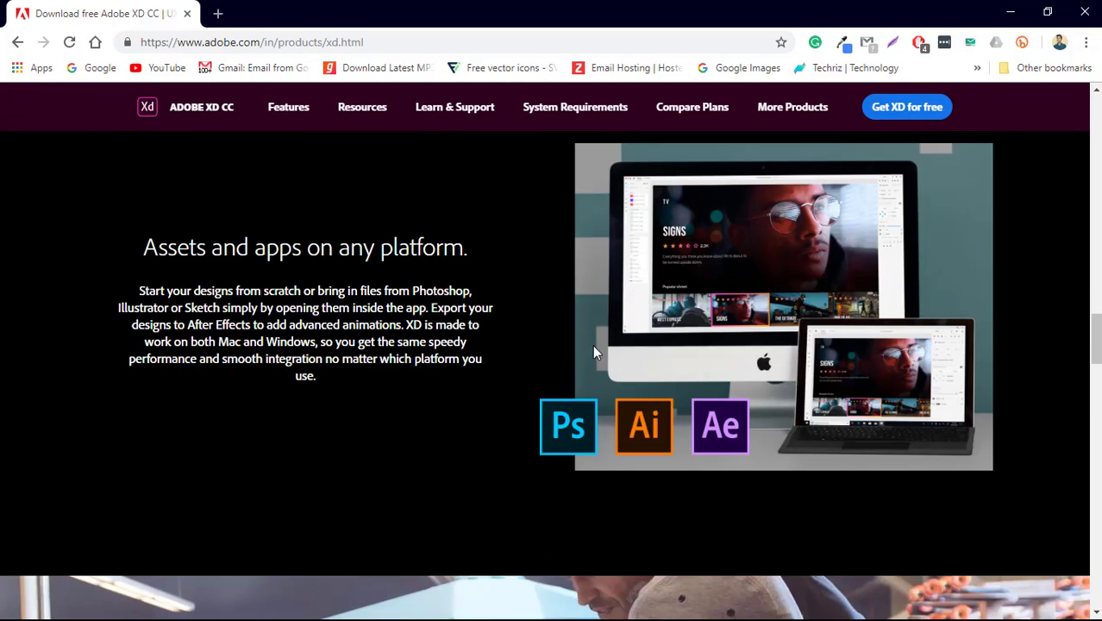
pyautogui.scroll(-4, 593, 349)
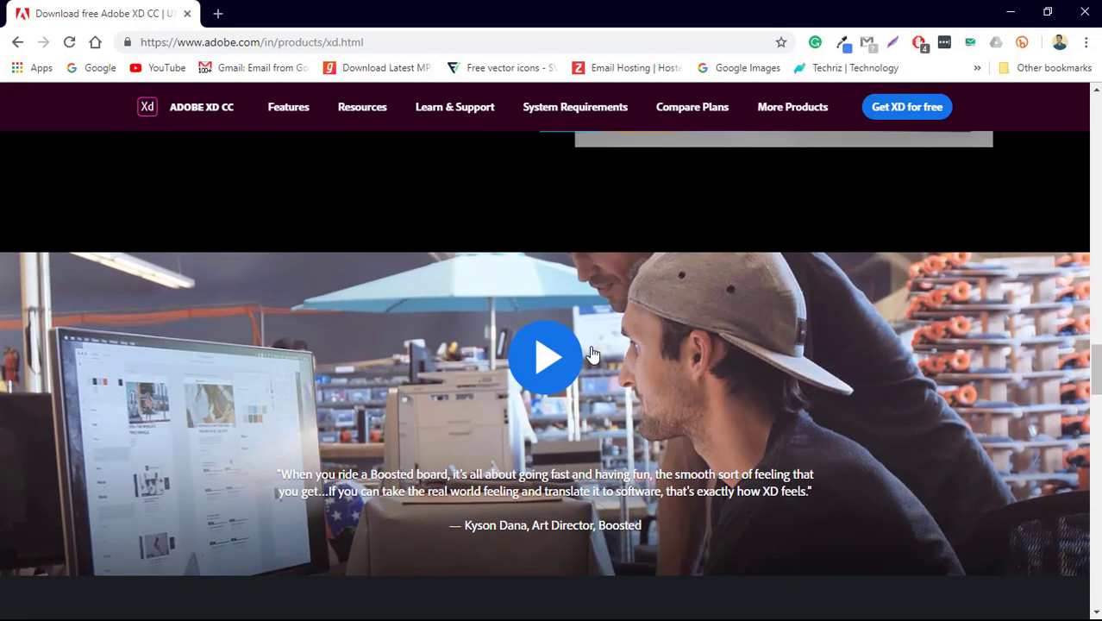
pyautogui.scroll(-4, 591, 354)
pyautogui.scroll(-4, 583, 352)
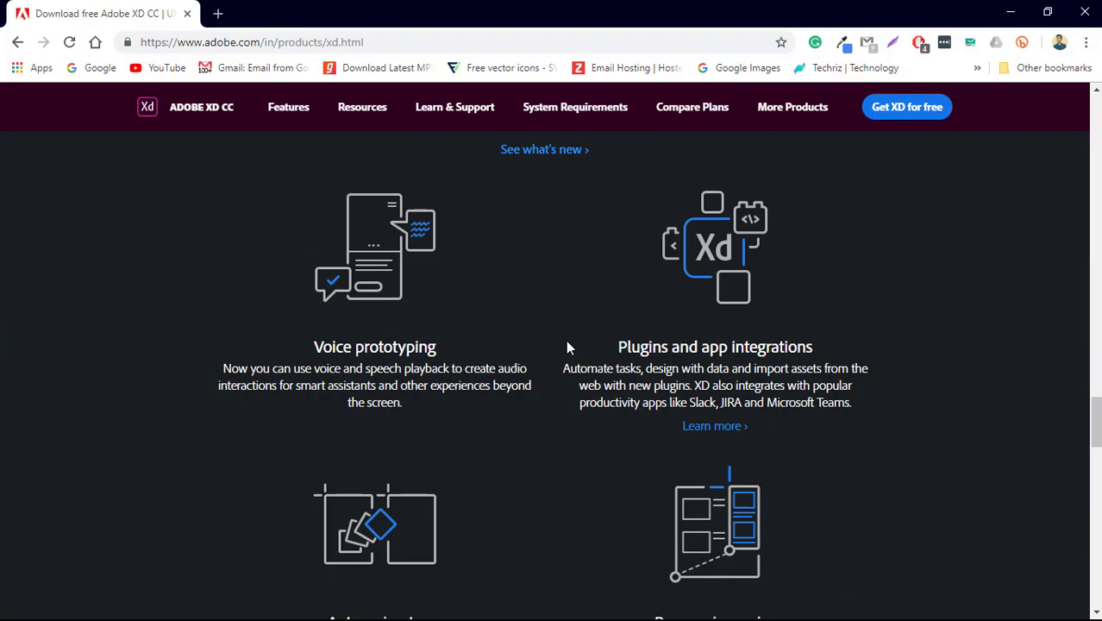
pyautogui.scroll(-1, 566, 340)
pyautogui.scroll(12, 564, 337)
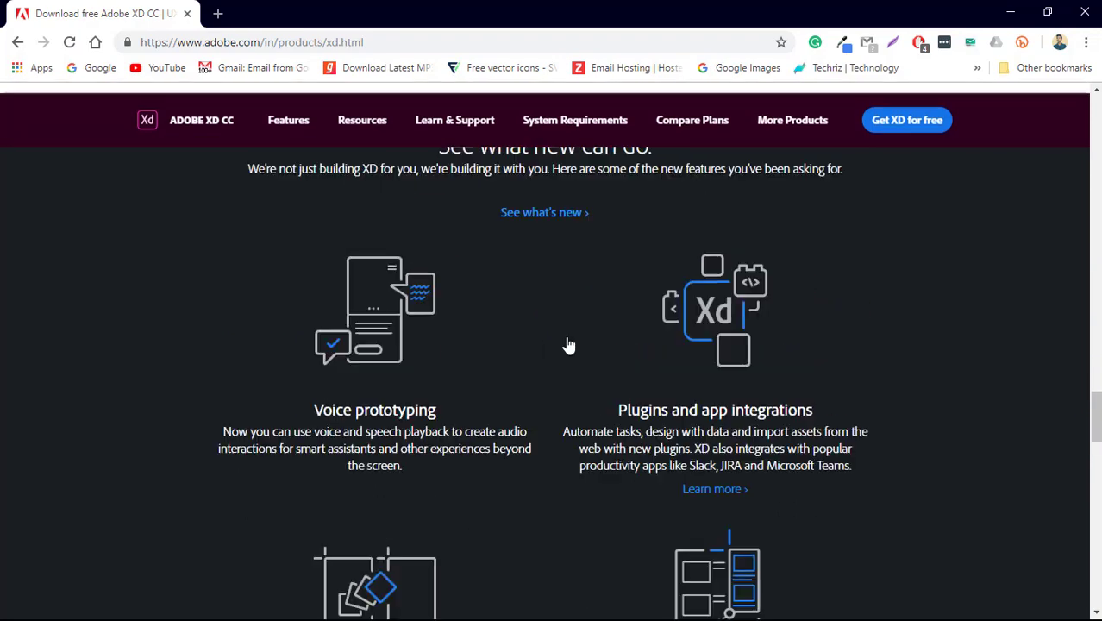
pyautogui.scroll(12, 564, 338)
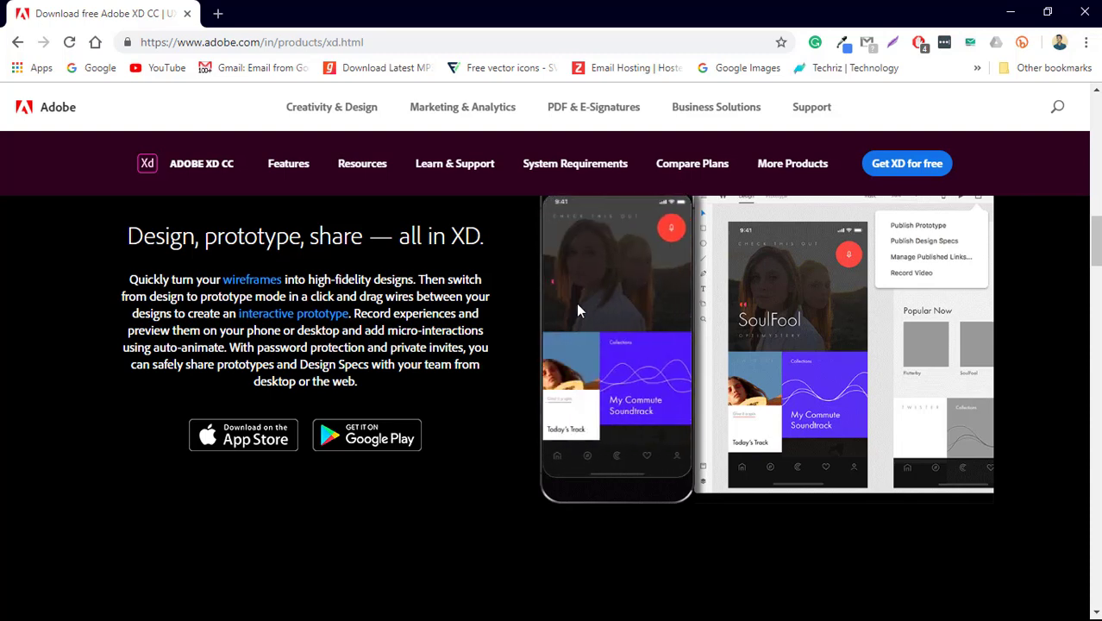
# Follow the 'Get XD for free' link in the page header.
pyautogui.click(896, 171)
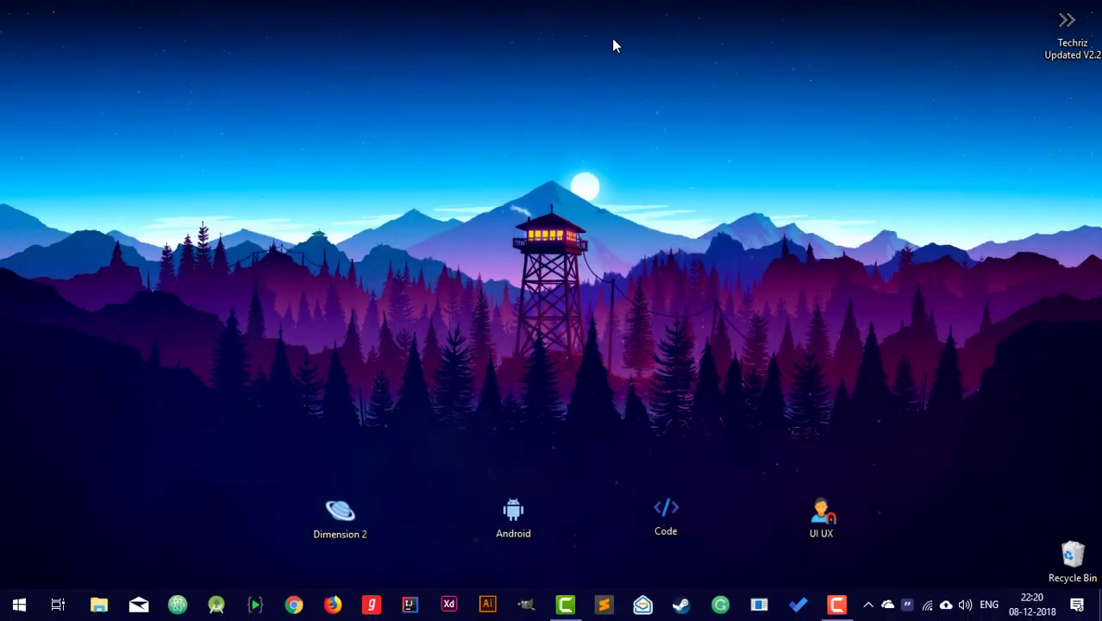
# Start Creative Cloud from the Start menu search 'cre' and launch XD CC from it.
pyautogui.write('cre')
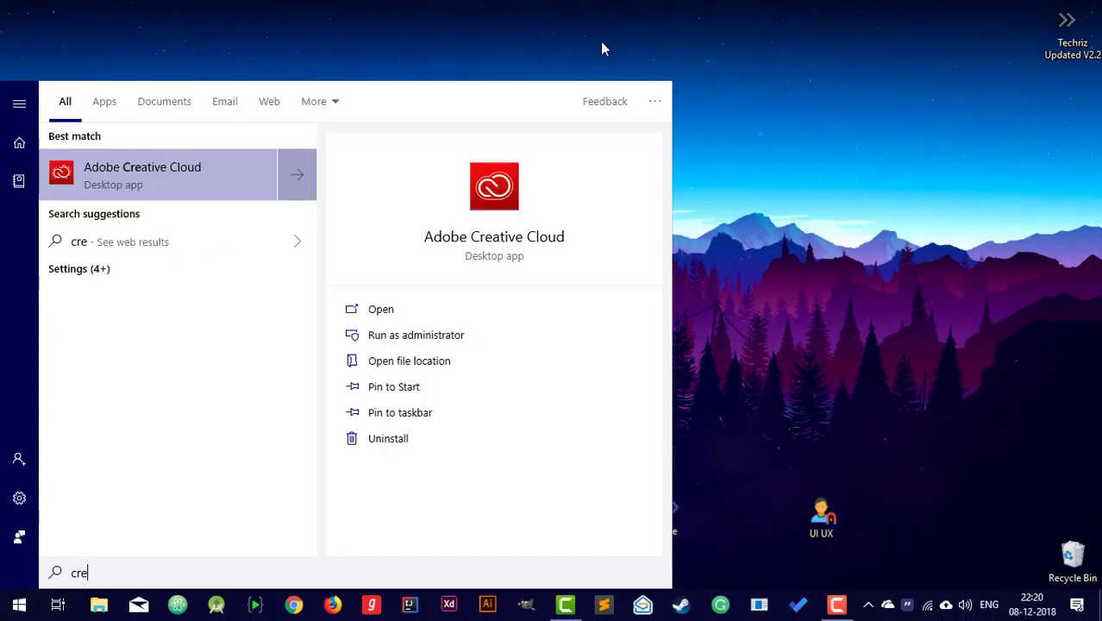
pyautogui.press('Return')
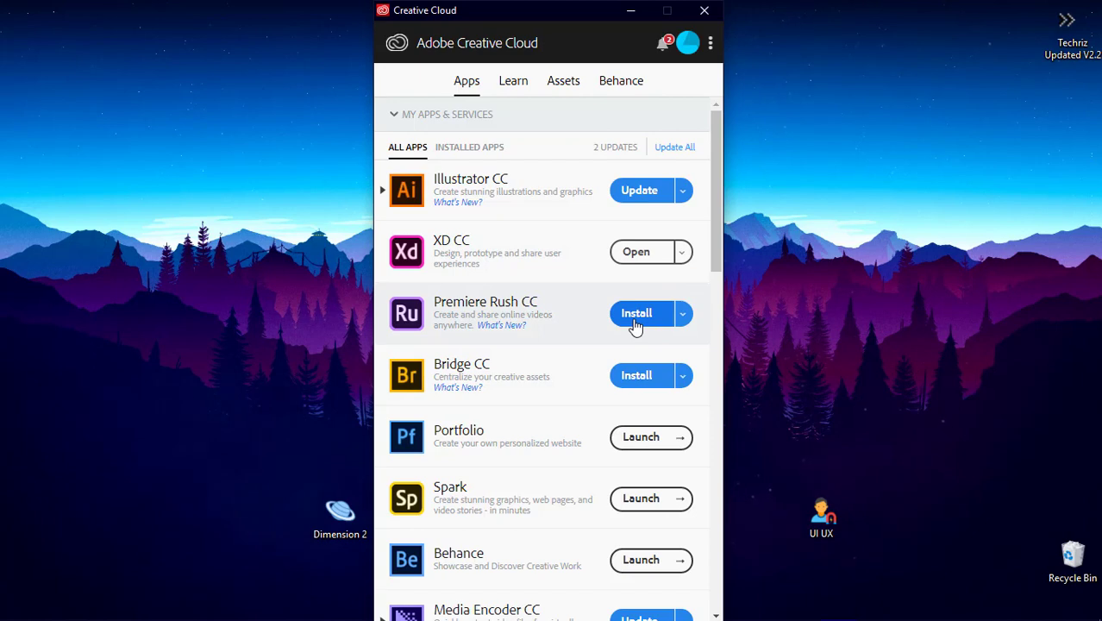
pyautogui.click(637, 254)
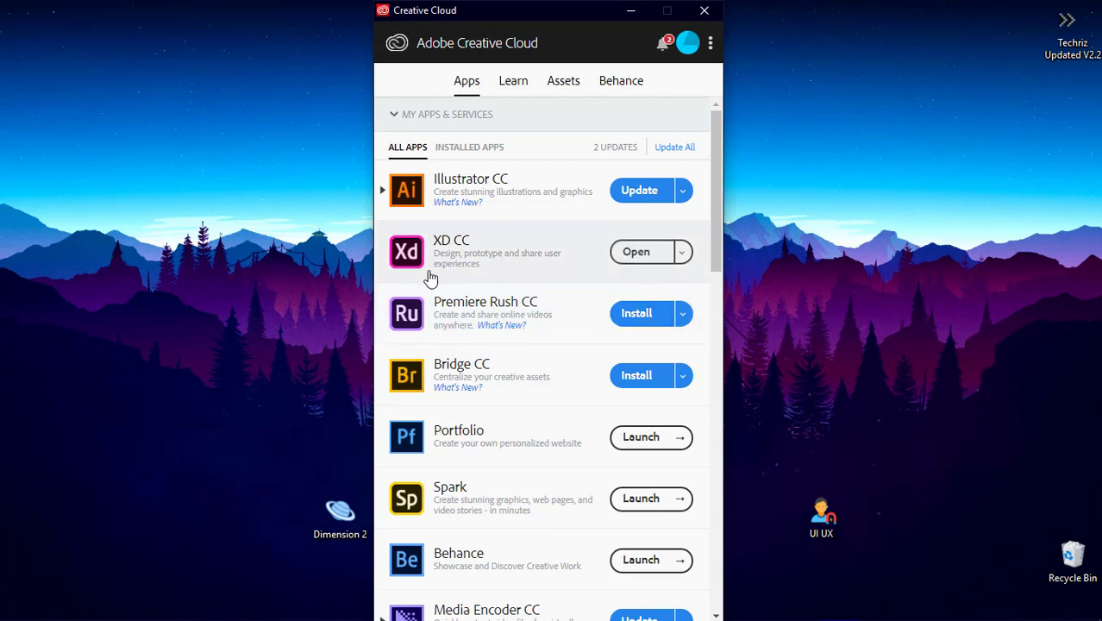
pyautogui.click(642, 251)
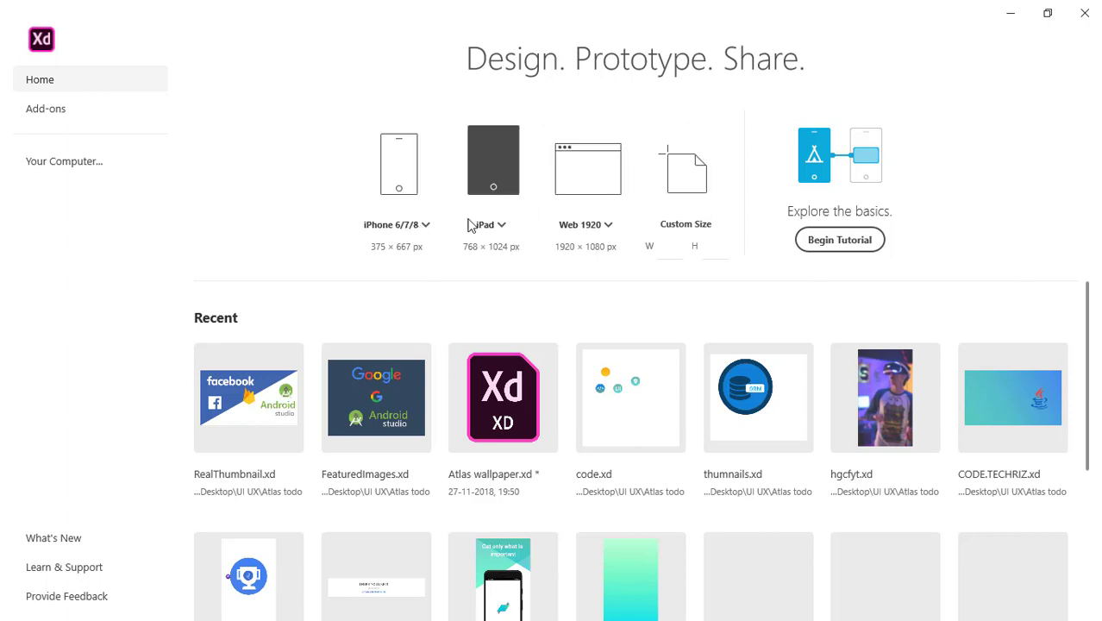
# Create a new document from the Android Mobile 360 × 640 phone preset.
pyautogui.click(505, 227)
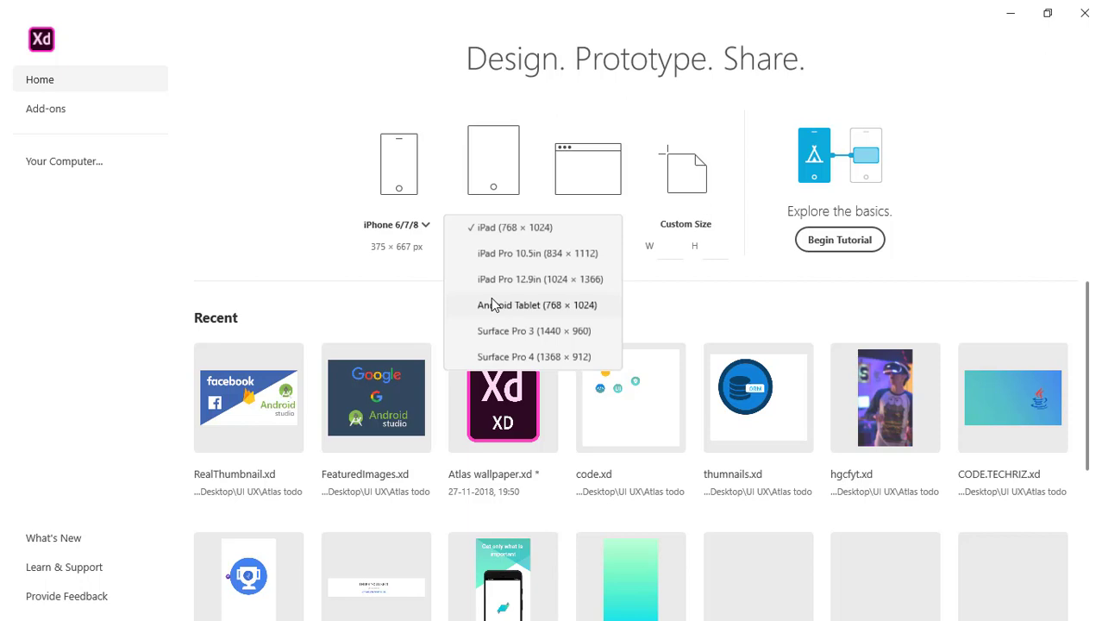
pyautogui.click(339, 334)
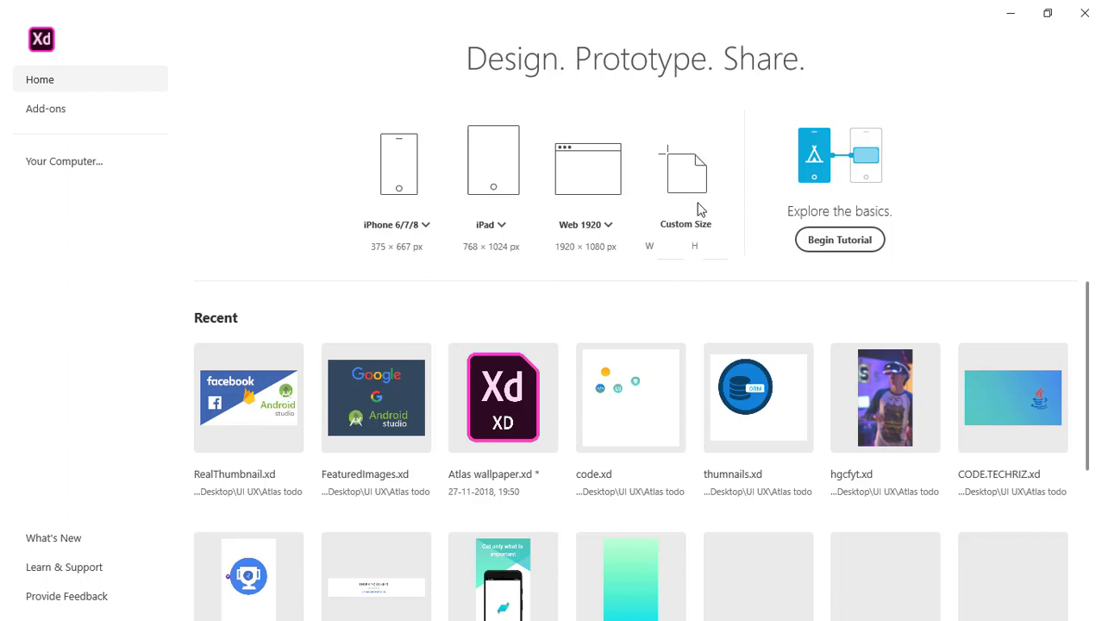
pyautogui.click(395, 229)
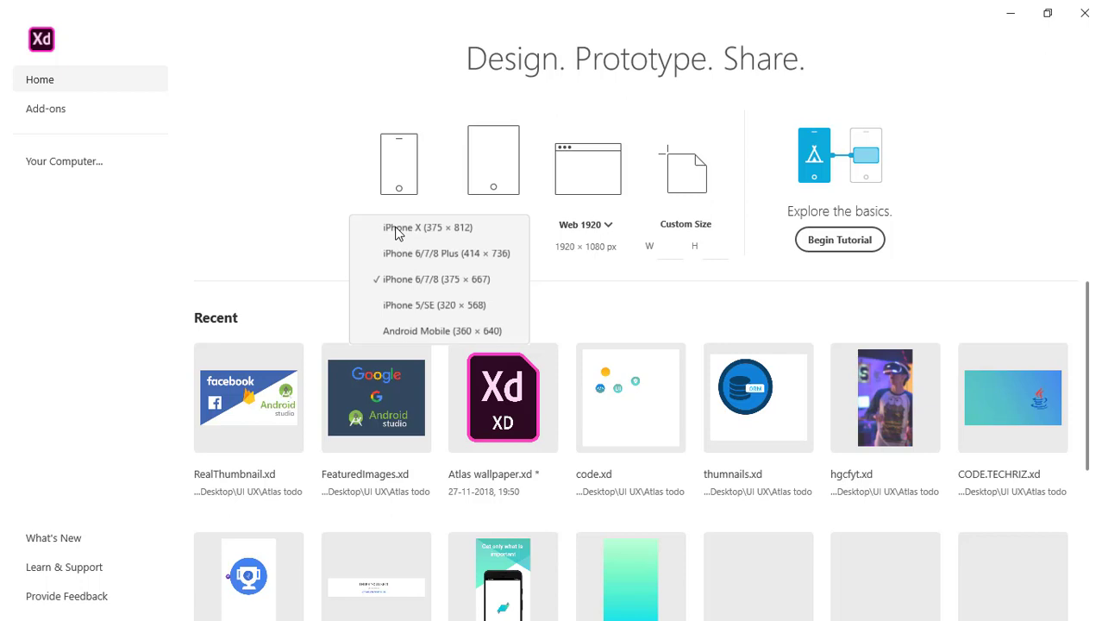
pyautogui.click(424, 331)
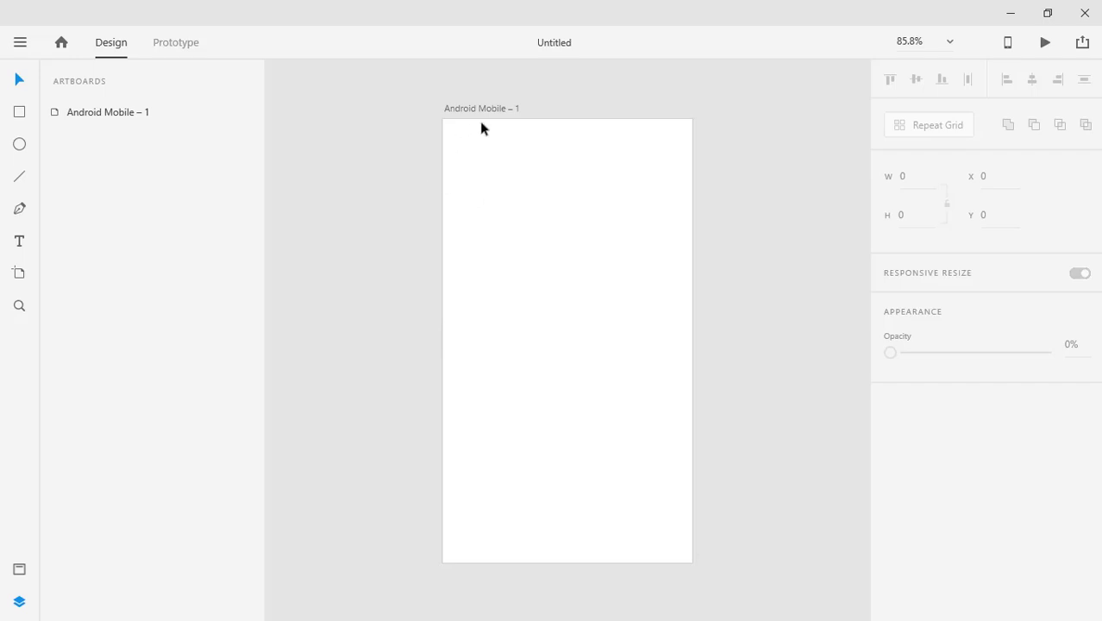
# Draw a rectangle on the artboard and round its corners into a pill shape.
pyautogui.click(655, 334)
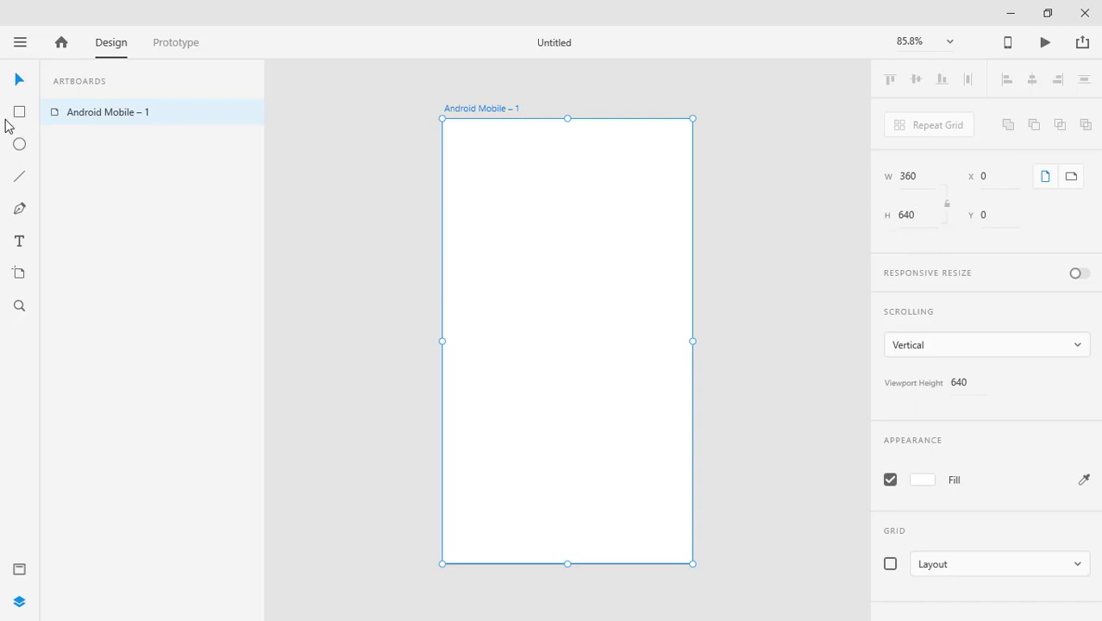
pyautogui.click(332, 108)
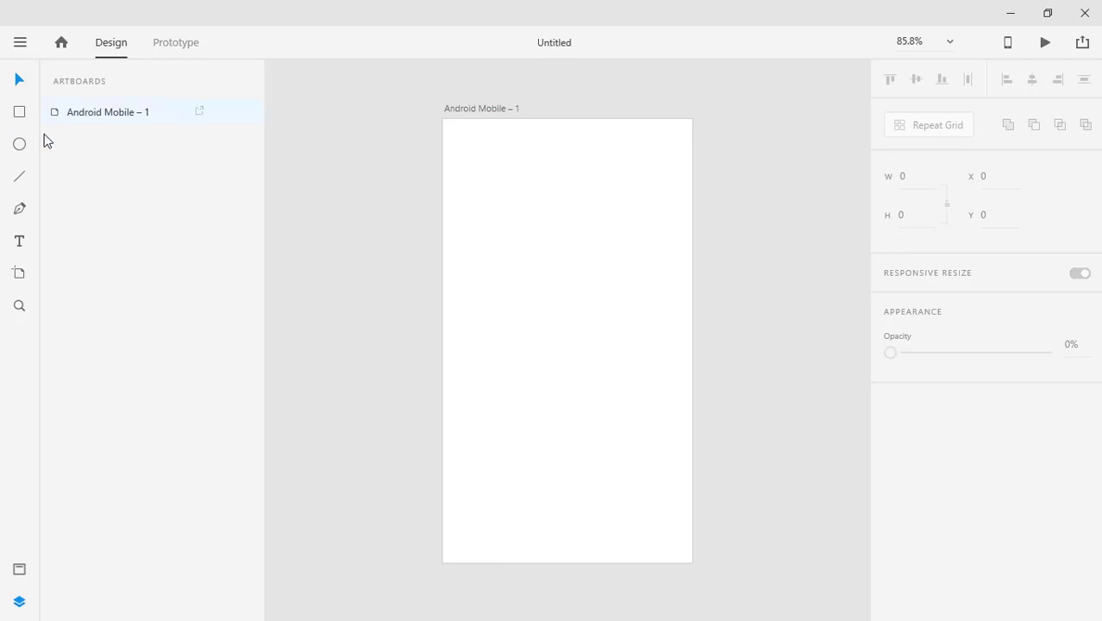
pyautogui.click(20, 116)
pyautogui.moveTo(483, 267)
pyautogui.mouseDown()
pyautogui.moveTo(639, 326)
pyautogui.moveTo(662, 299)
pyautogui.mouseUp()
pyautogui.moveTo(492, 291); pyautogui.dragTo(504, 228)
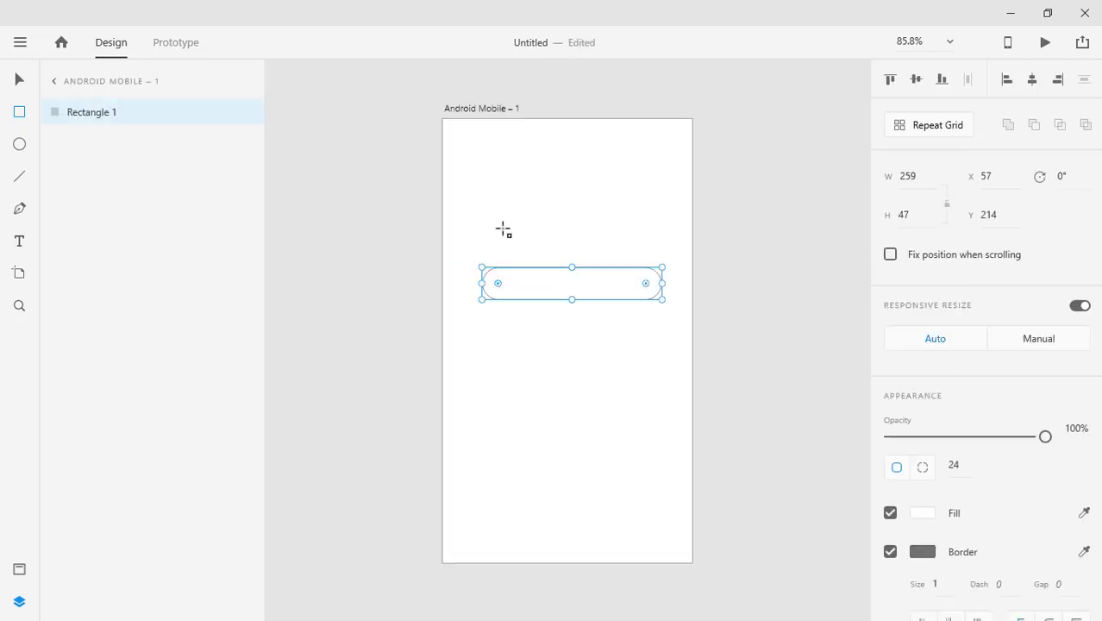
pyautogui.click(19, 79)
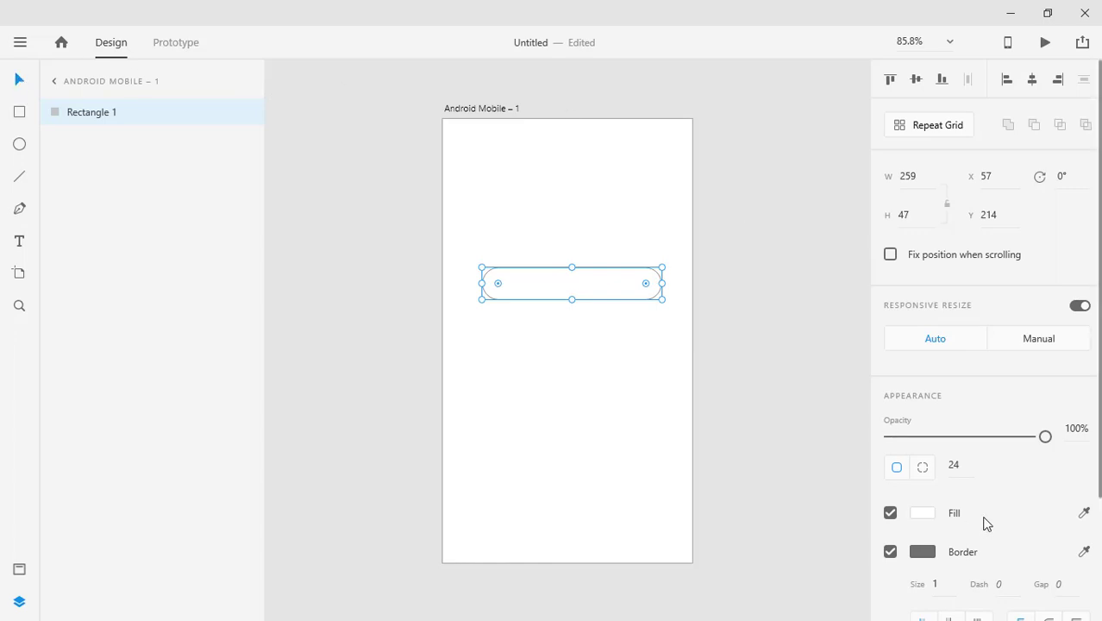
pyautogui.scroll(-2, 966, 482)
# Fill the button #44FFEC, remove its border, lower opacity, add a shadow, and move it lower.
pyautogui.click(921, 354)
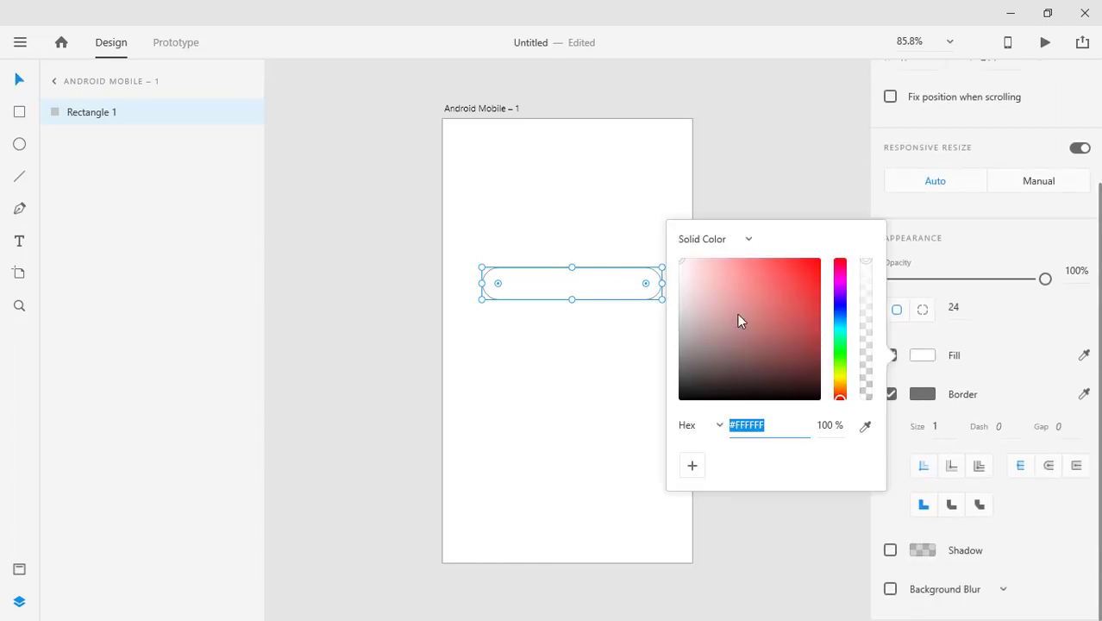
pyautogui.moveTo(738, 320); pyautogui.dragTo(782, 259)
pyautogui.moveTo(840, 345); pyautogui.dragTo(840, 331)
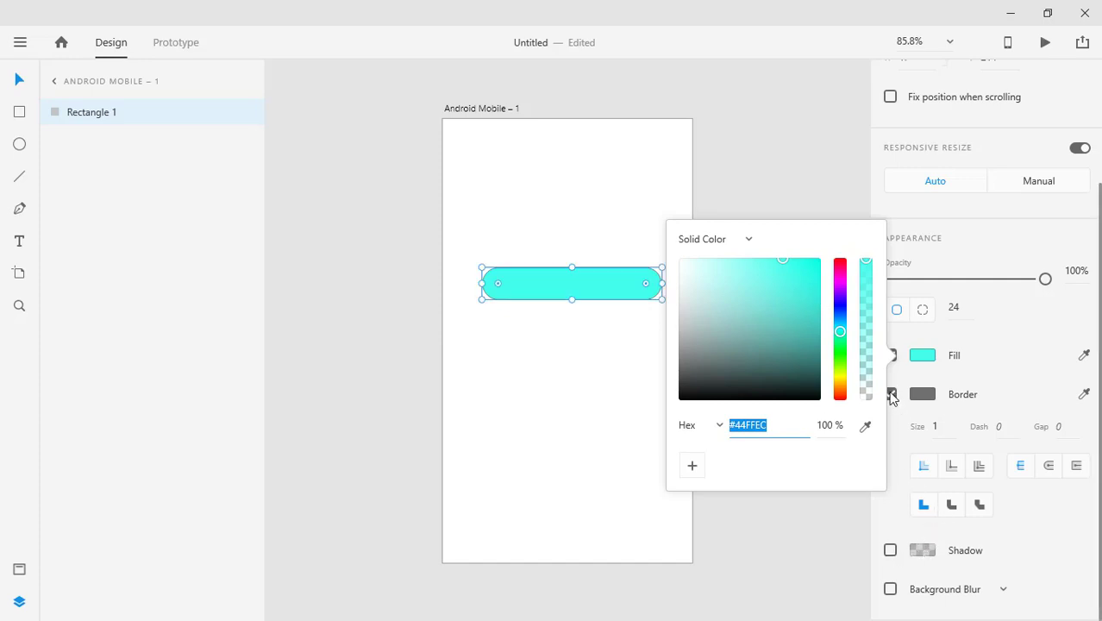
pyautogui.click(924, 362)
pyautogui.click(890, 394)
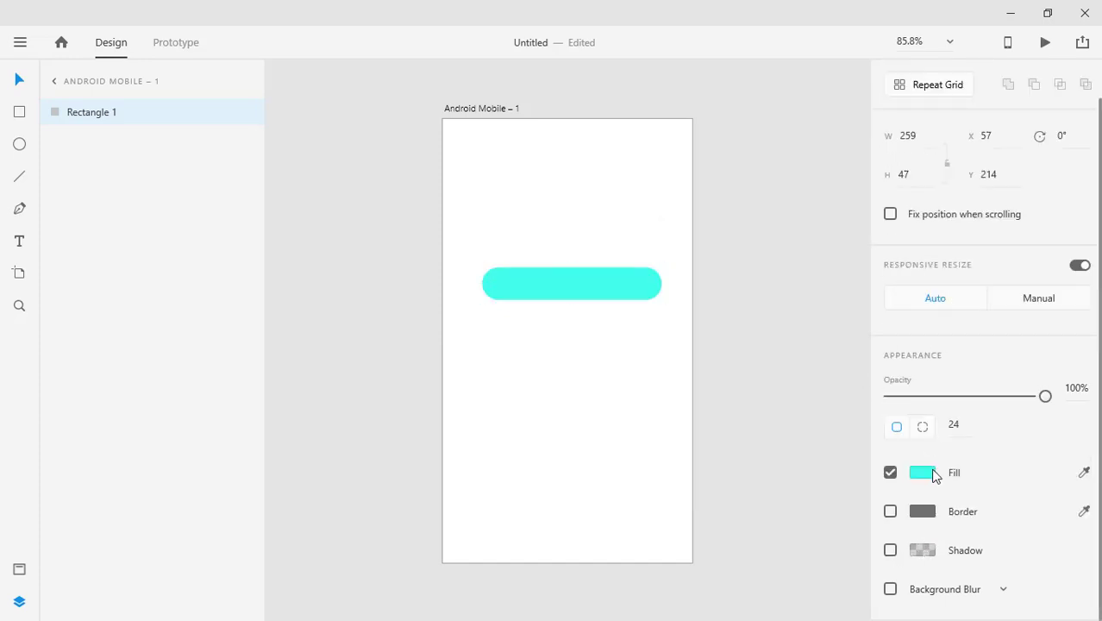
pyautogui.moveTo(1032, 398); pyautogui.dragTo(987, 397)
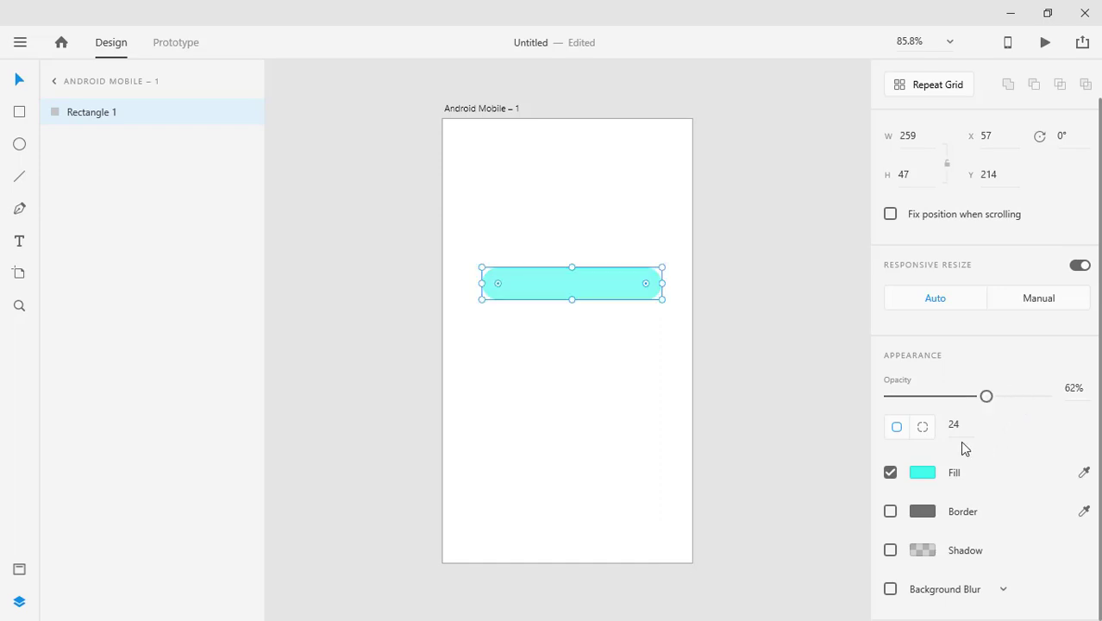
pyautogui.click(889, 550)
pyautogui.moveTo(565, 285); pyautogui.dragTo(561, 330)
# Add the label 'Launch the other one' on the cyan button and centre it.
pyautogui.click(22, 245)
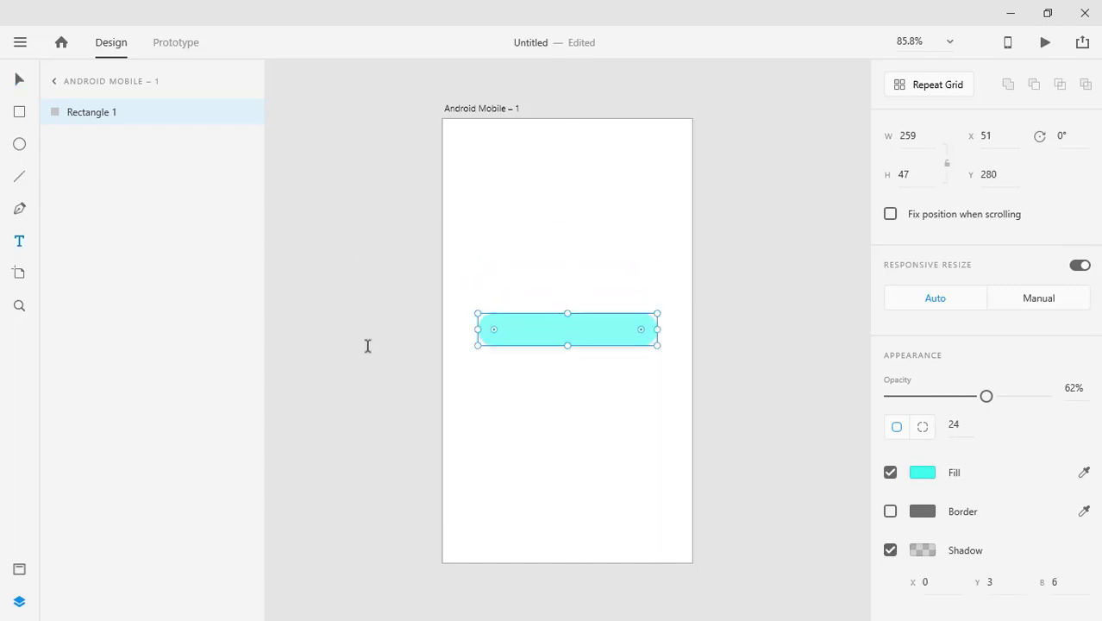
pyautogui.click(505, 325)
pyautogui.write('Lun')
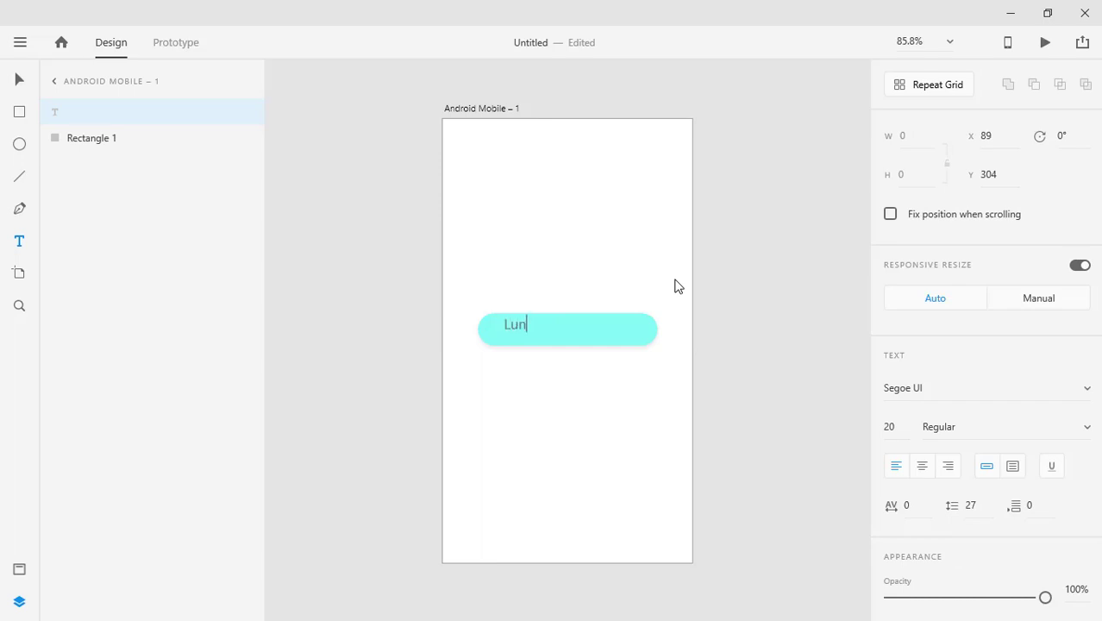
pyautogui.write('anch')
pyautogui.press('BackSpace')
pyautogui.press('BackSpace')
pyautogui.press('BackSpace')
pyautogui.press('BackSpace')
pyautogui.press('BackSpace')
pyautogui.write('au')
pyautogui.write('nch an')
pyautogui.write('as')
pyautogui.press('BackSpace')
pyautogui.press('BackSpace')
pyautogui.write('he other o')
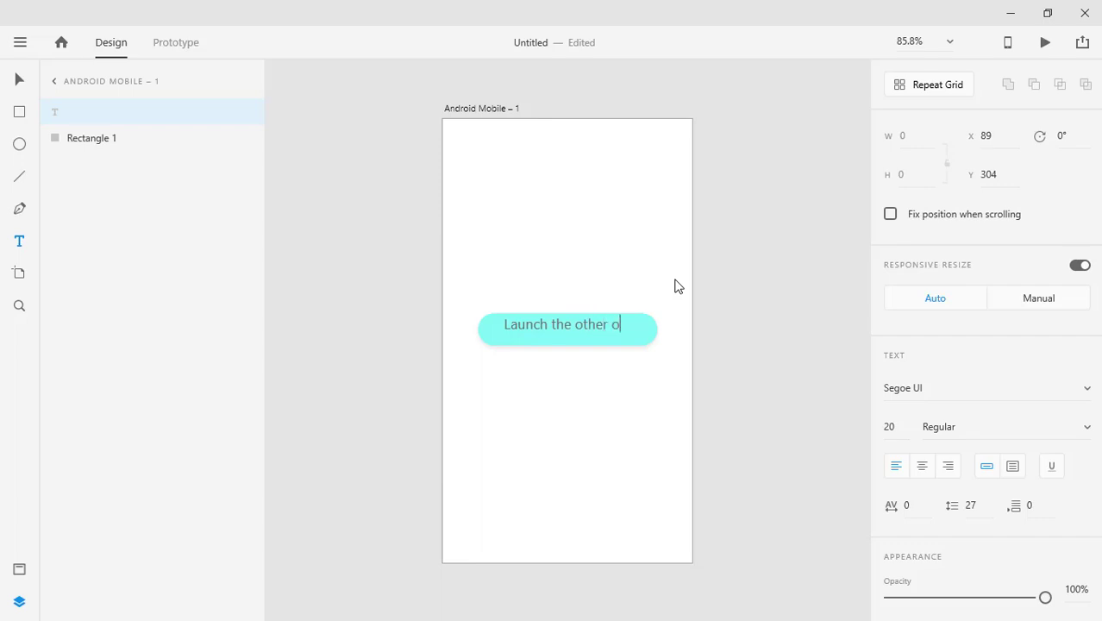
pyautogui.write('ne')
pyautogui.click(19, 80)
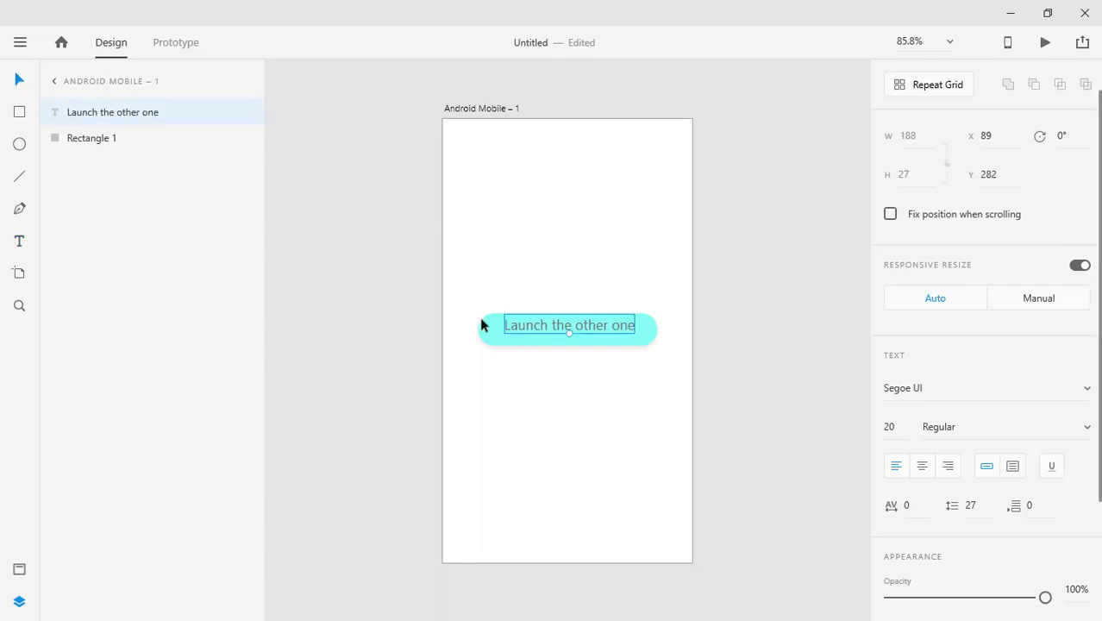
pyautogui.moveTo(547, 325); pyautogui.dragTo(548, 329)
pyautogui.click(725, 348)
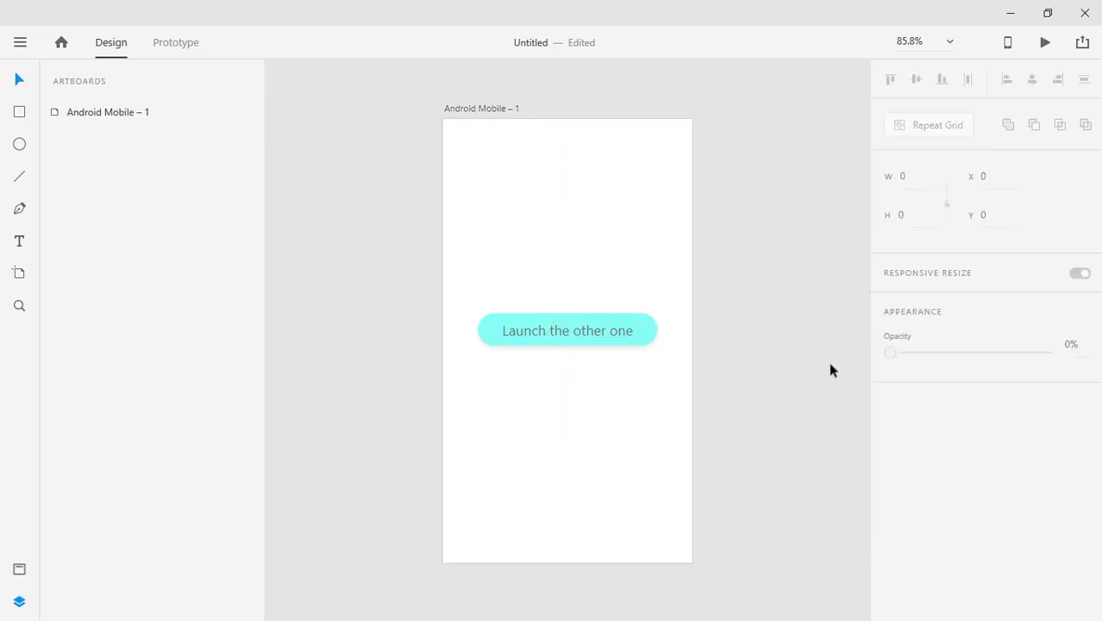
# Change the label's font to Palatino Linotype.
pyautogui.click(556, 336)
pyautogui.click(966, 429)
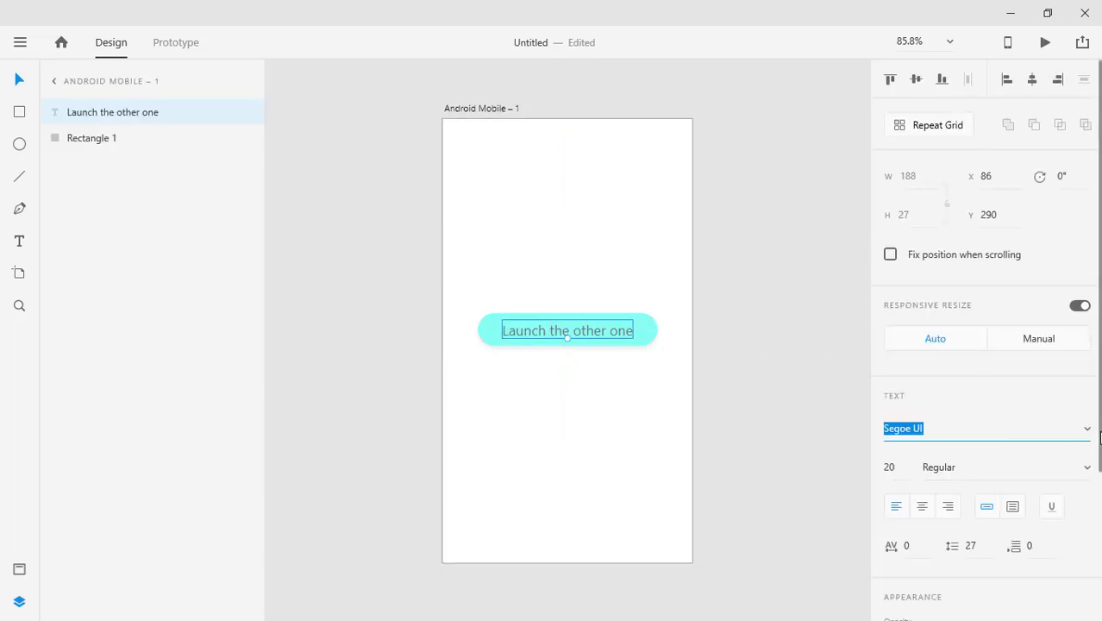
pyautogui.click(1088, 431)
pyautogui.scroll(-3, 1096, 380)
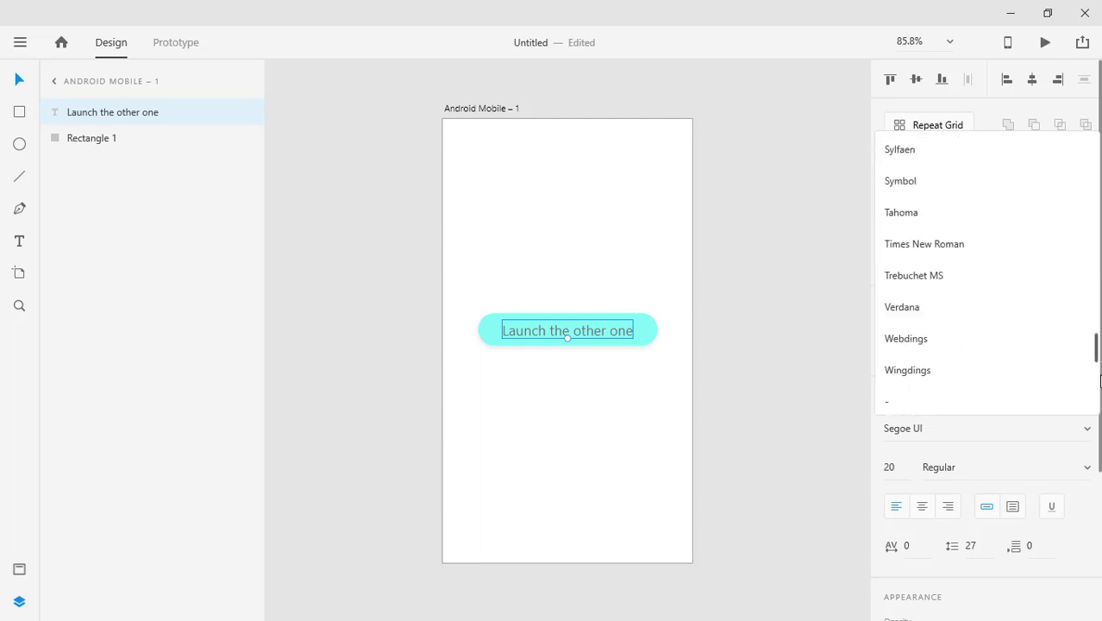
pyautogui.scroll(-3, 1099, 380)
pyautogui.scroll(15, 1093, 345)
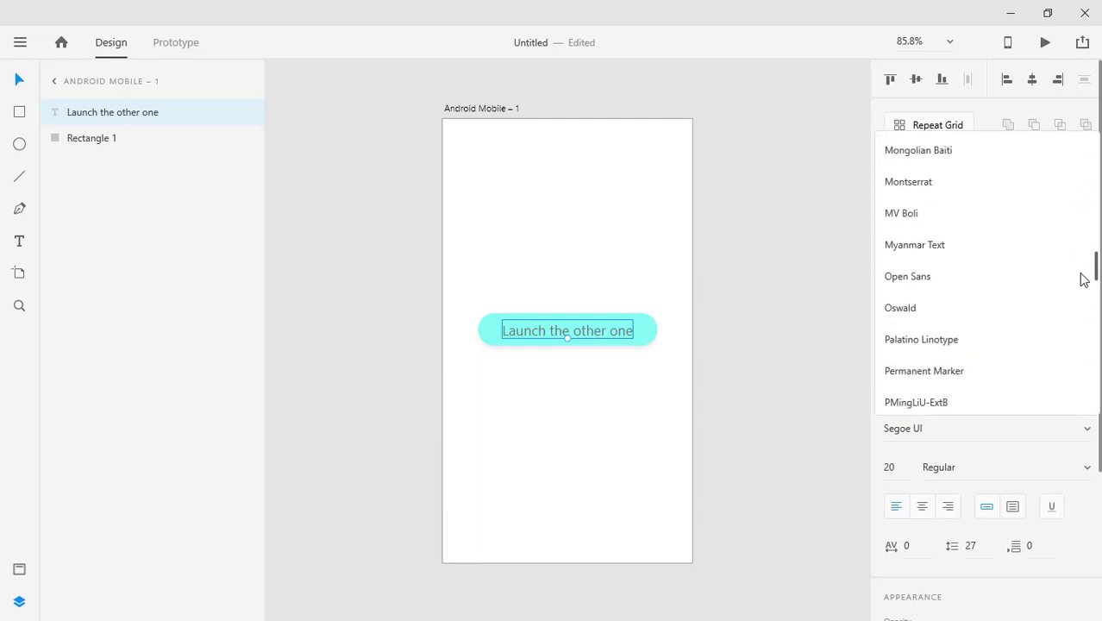
pyautogui.scroll(4, 1082, 271)
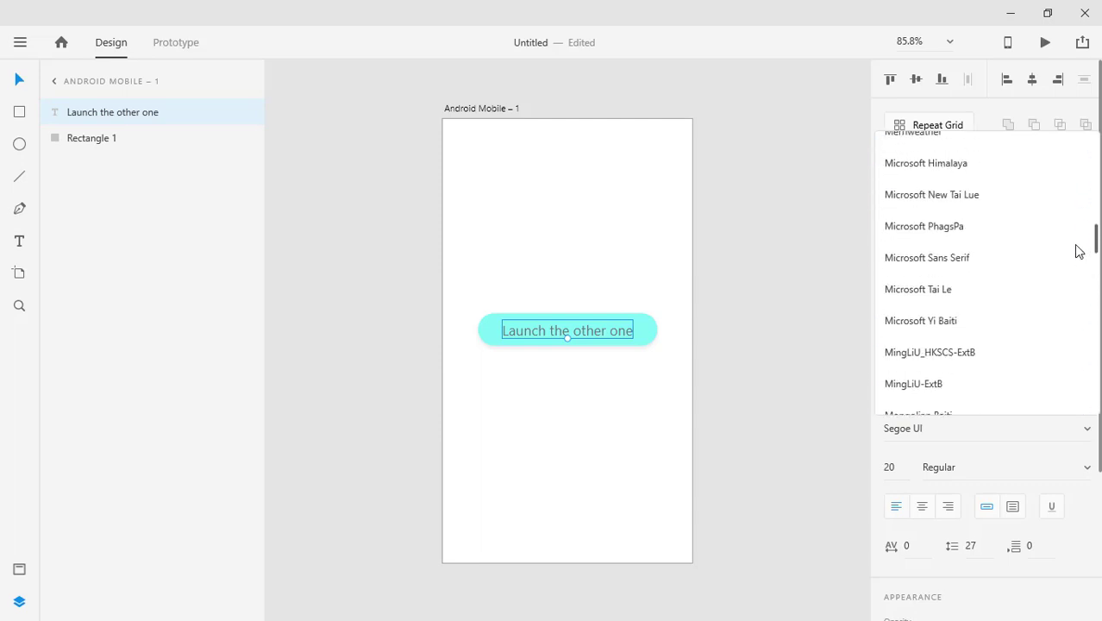
pyautogui.scroll(2, 1075, 250)
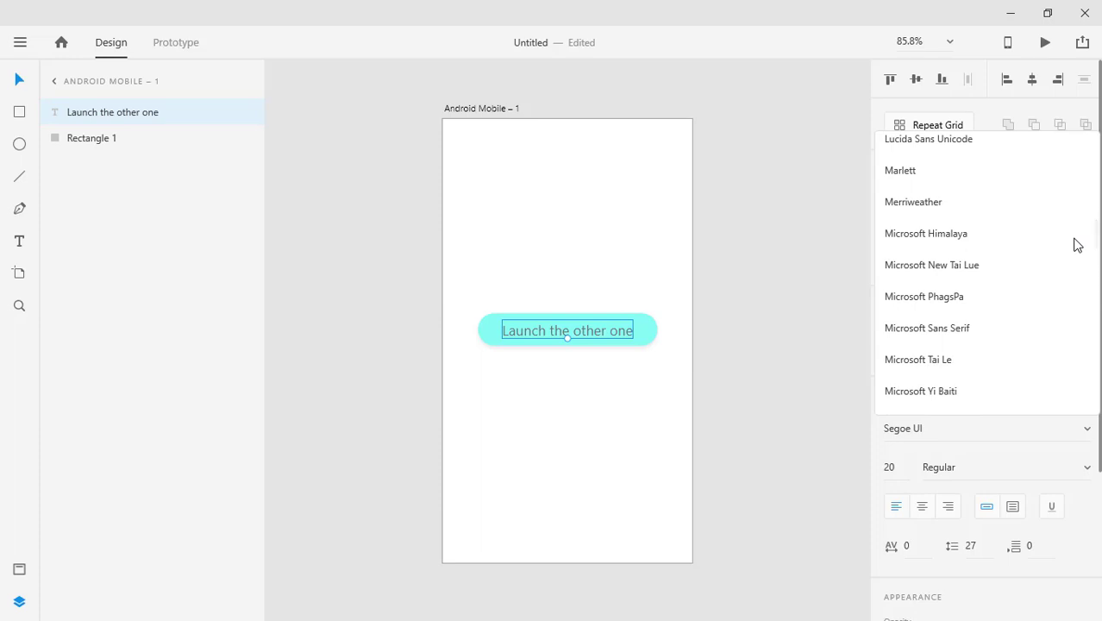
pyautogui.moveTo(1097, 233); pyautogui.dragTo(1097, 276)
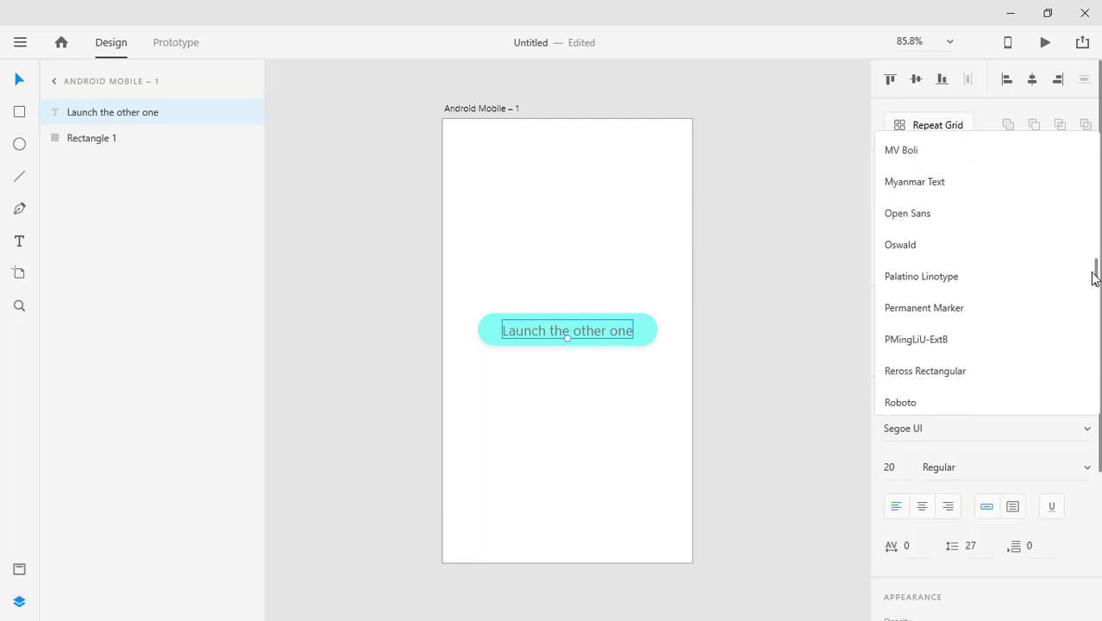
pyautogui.click(974, 283)
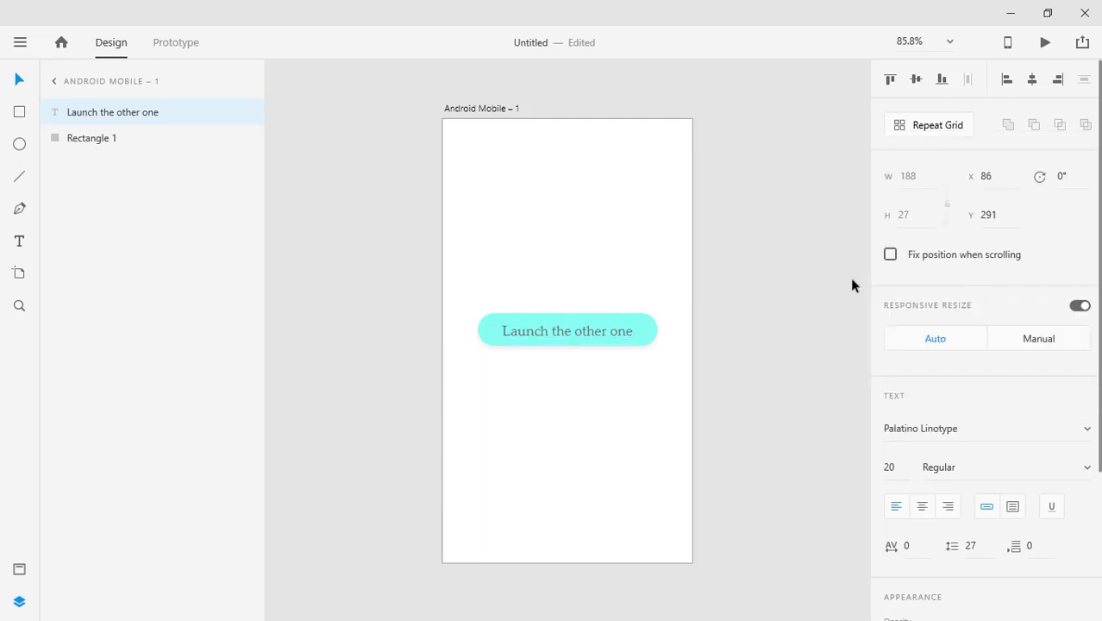
# Nudge the label up one pixel and deselect it.
pyautogui.click(601, 336)
pyautogui.press('Up')
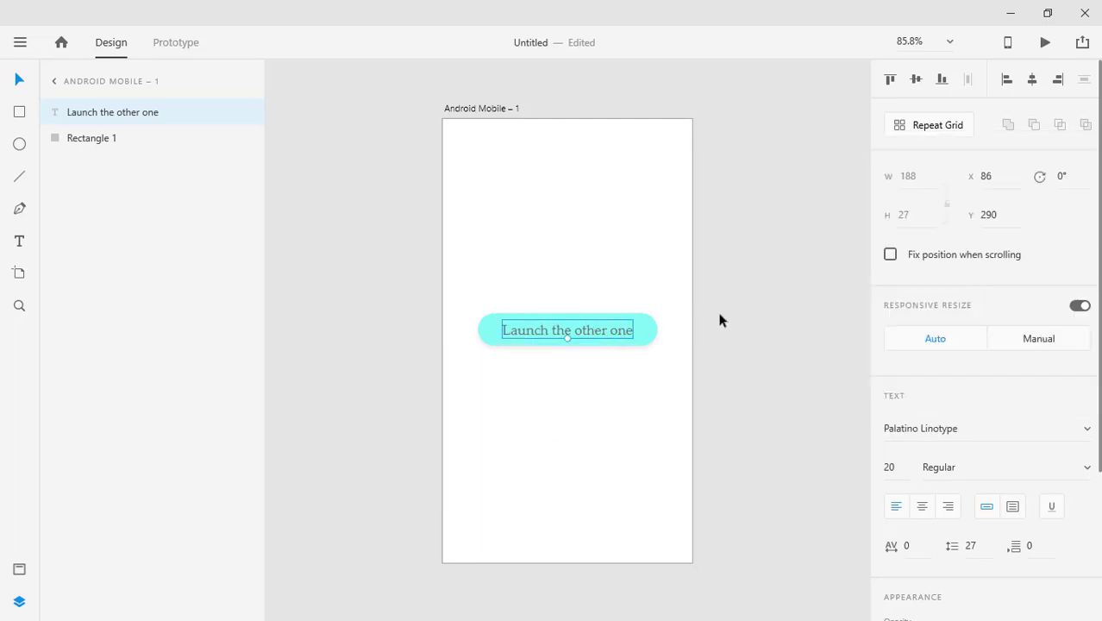
pyautogui.scroll(-2, 948, 466)
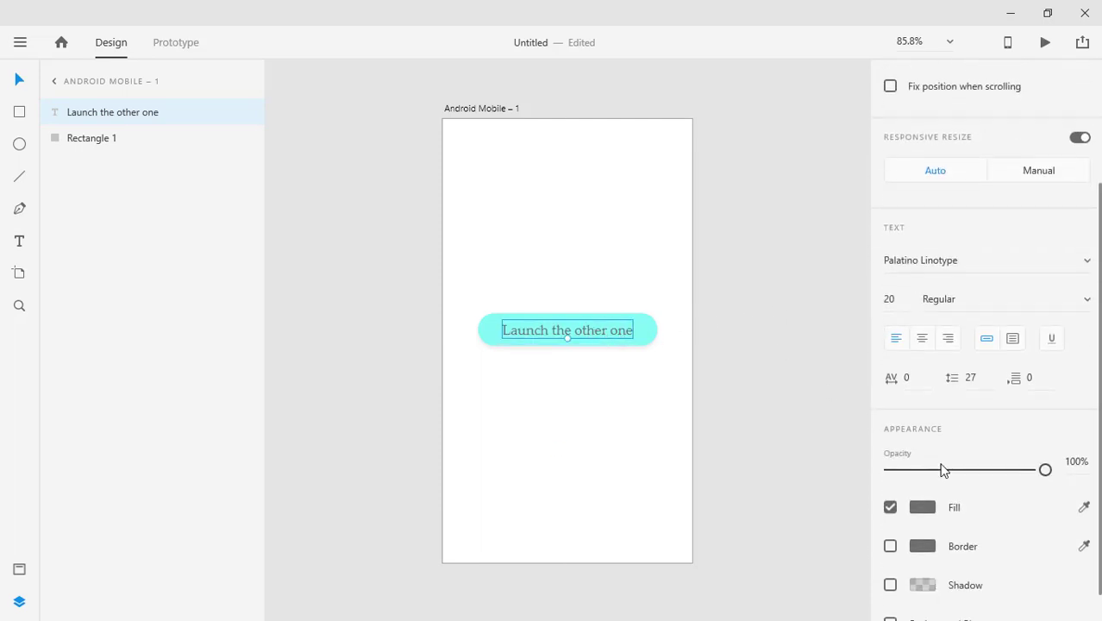
pyautogui.click(783, 268)
pyautogui.rightClick(369, 300)
# Duplicate the Android Mobile – 1 artboard from the Layers panel.
pyautogui.press('Escape')
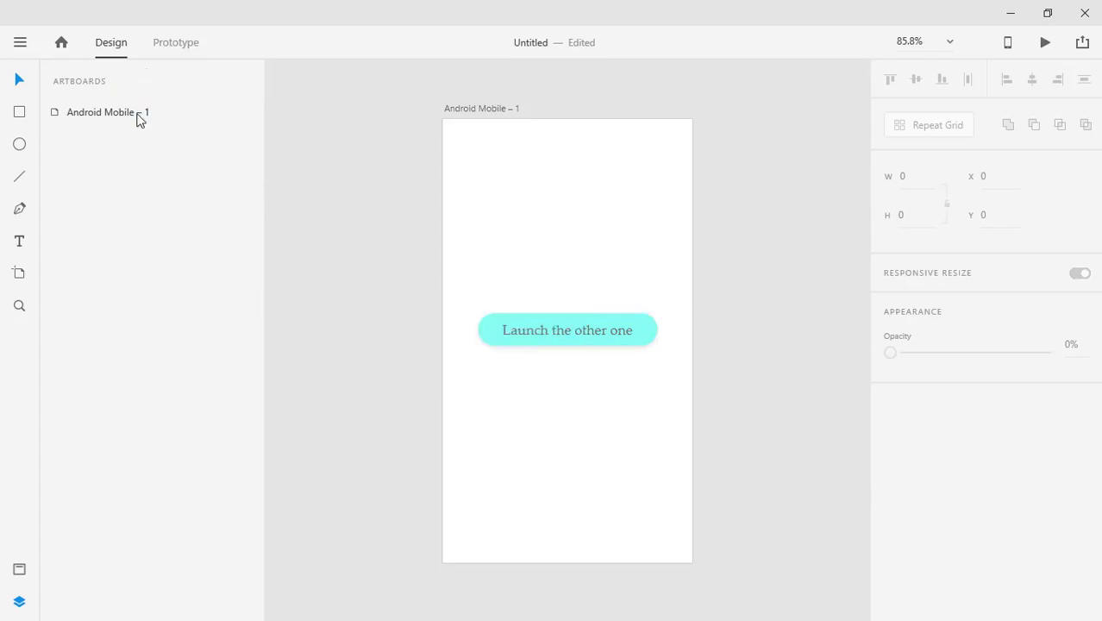
pyautogui.rightClick(140, 119)
pyautogui.click(179, 210)
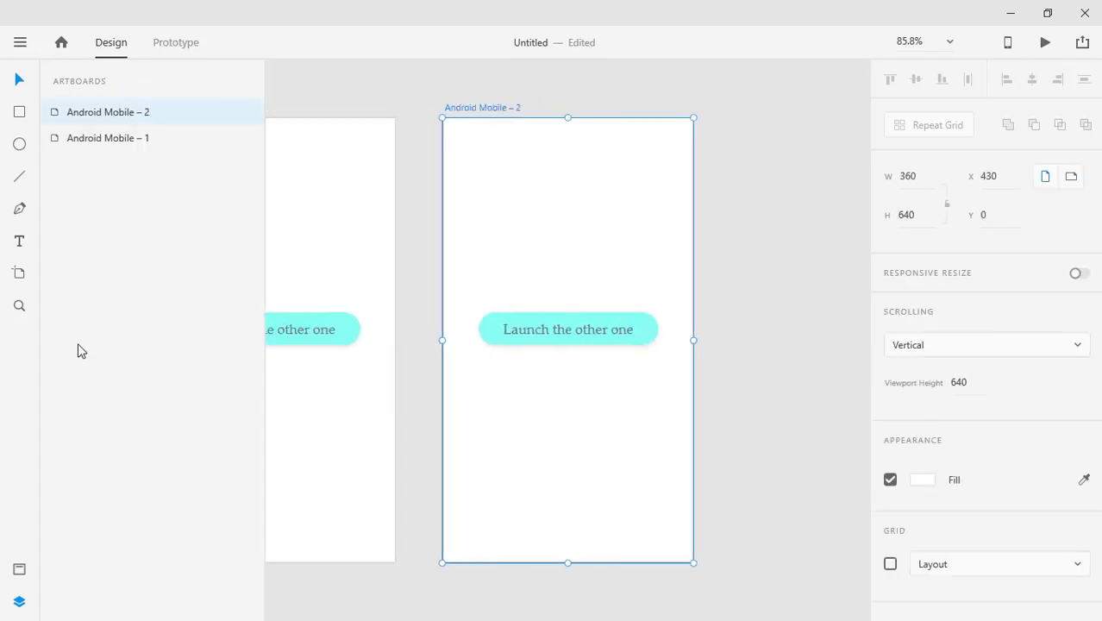
# Change the copied button's label to 'Launched' and centre it on the button.
pyautogui.click(528, 339)
pyautogui.doubleClick(573, 327)
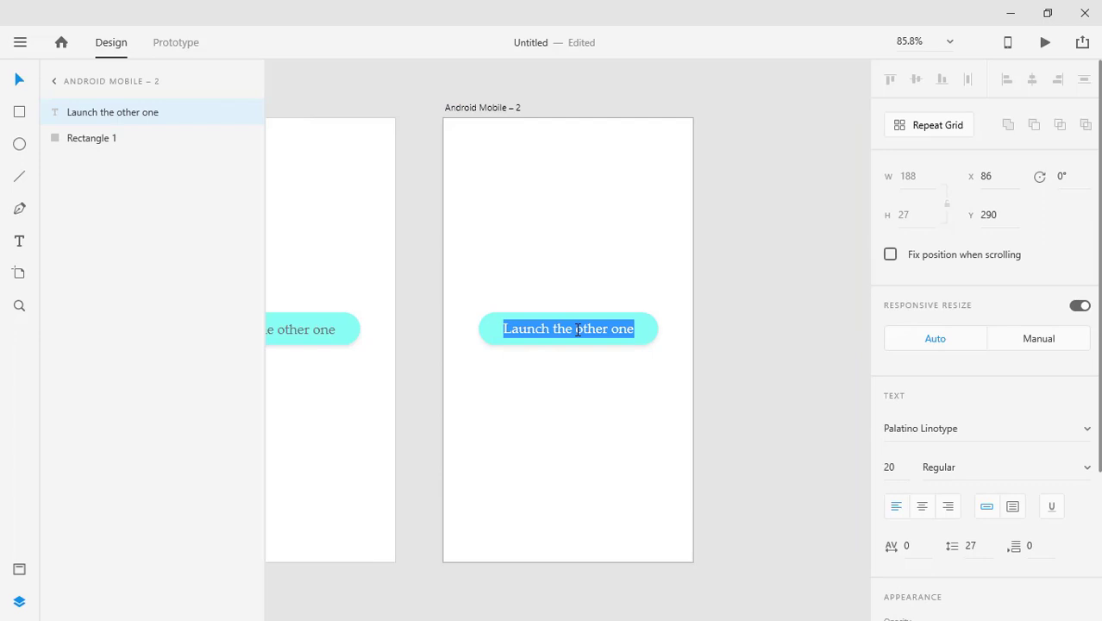
pyautogui.press('BackSpace')
pyautogui.write('Launc')
pyautogui.press('BackSpace')
pyautogui.press('BackSpace')
pyautogui.press('BackSpace')
pyautogui.press('BackSpace')
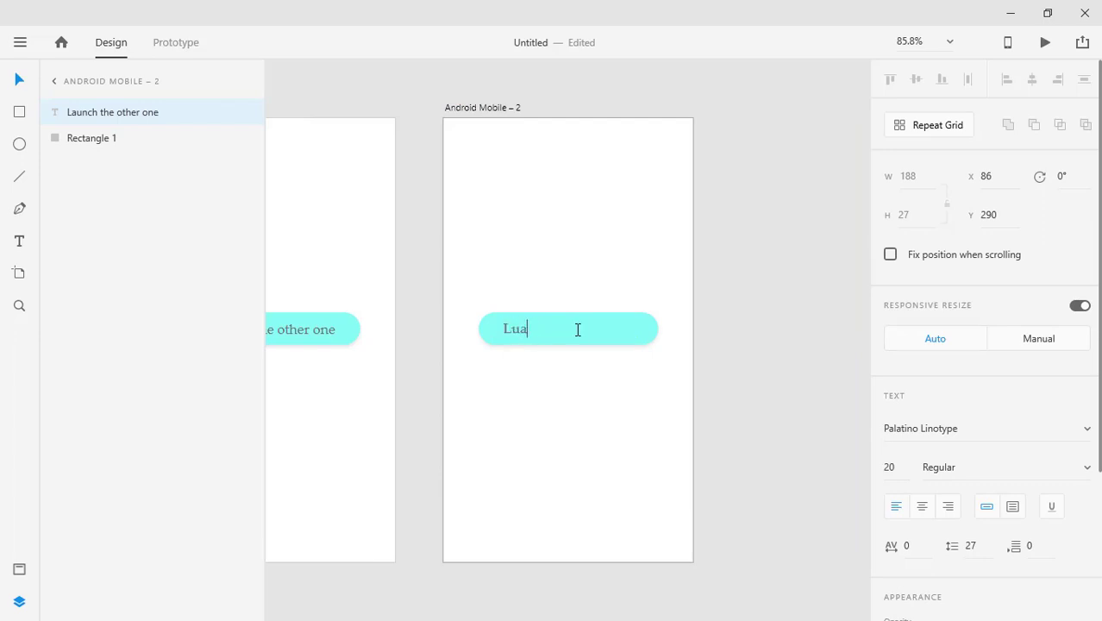
pyautogui.write('au')
pyautogui.write('che')
pyautogui.press('BackSpace')
pyautogui.press('BackSpace')
pyautogui.write('n')
pyautogui.press('Escape')
pyautogui.moveTo(539, 328); pyautogui.dragTo(569, 336)
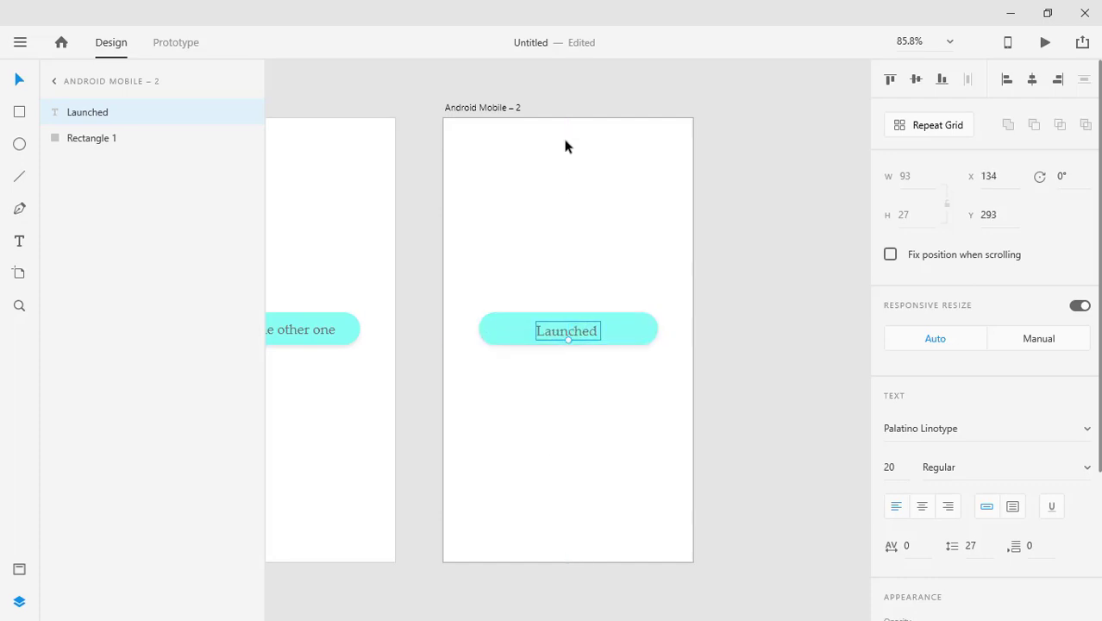
# Deselect the label, enter Prototype mode and dismiss its introduction card.
pyautogui.click(737, 321)
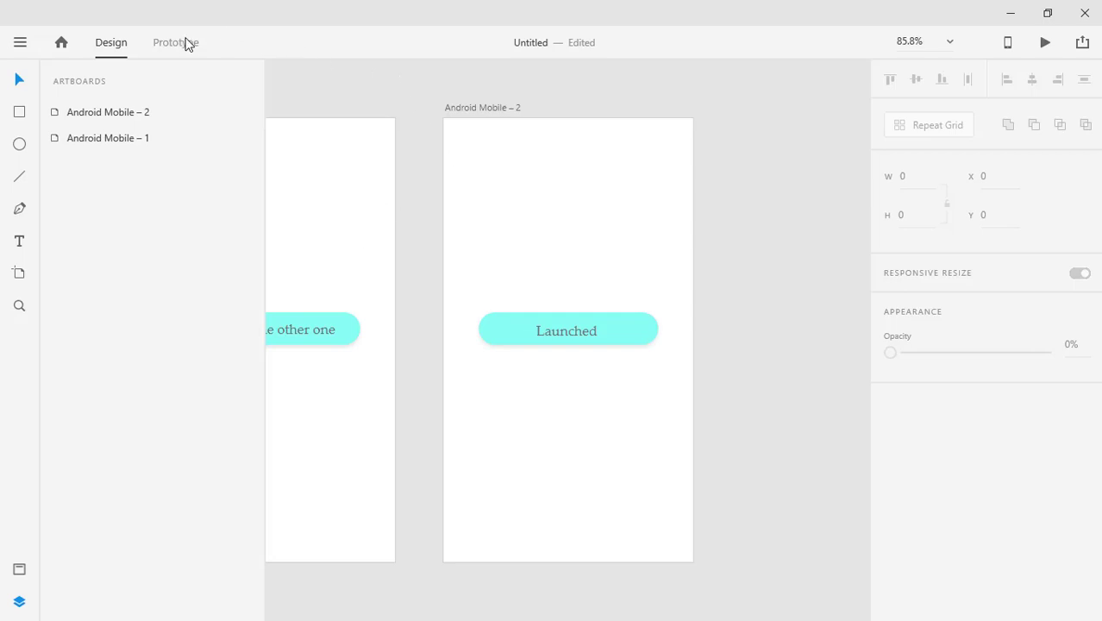
pyautogui.click(177, 42)
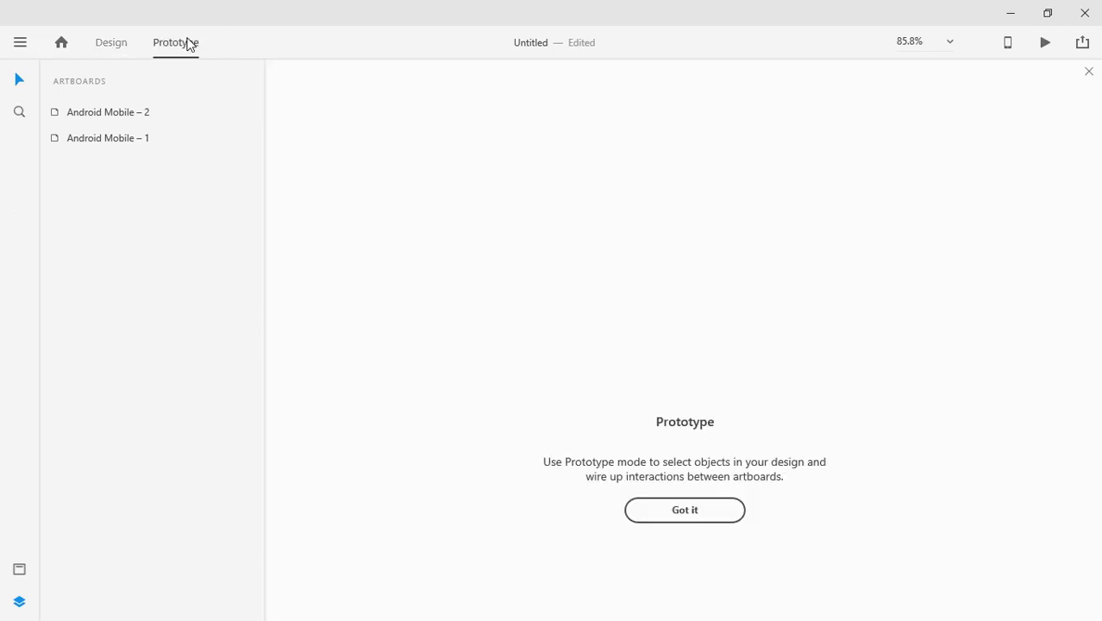
pyautogui.click(690, 511)
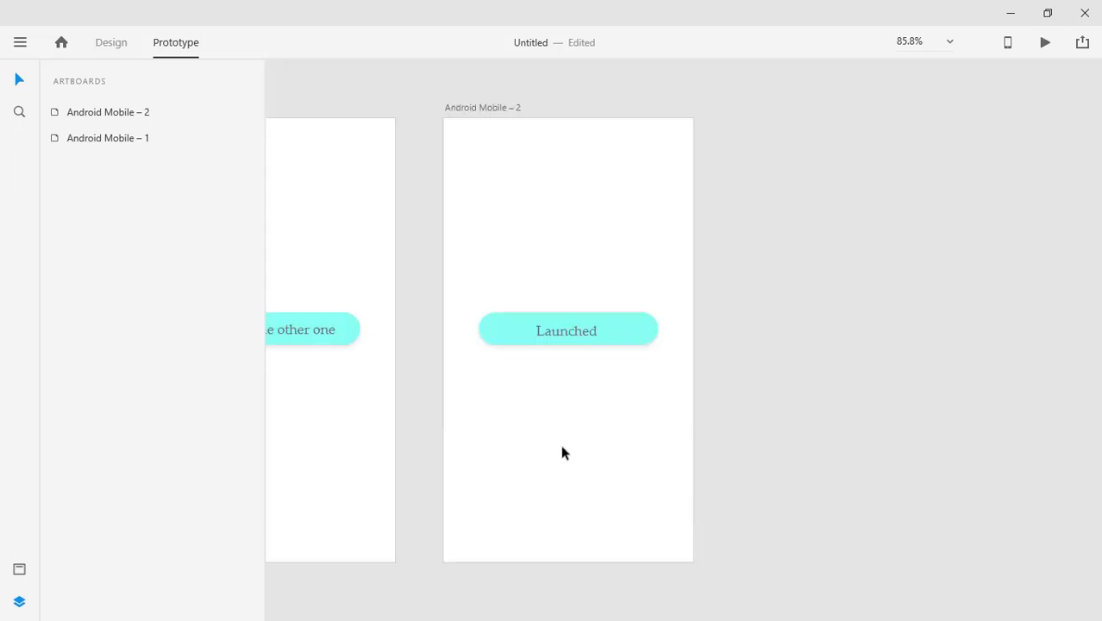
# Wire the first artboard's cyan button to Android Mobile – 2 with a Tap trigger.
pyautogui.click(345, 335)
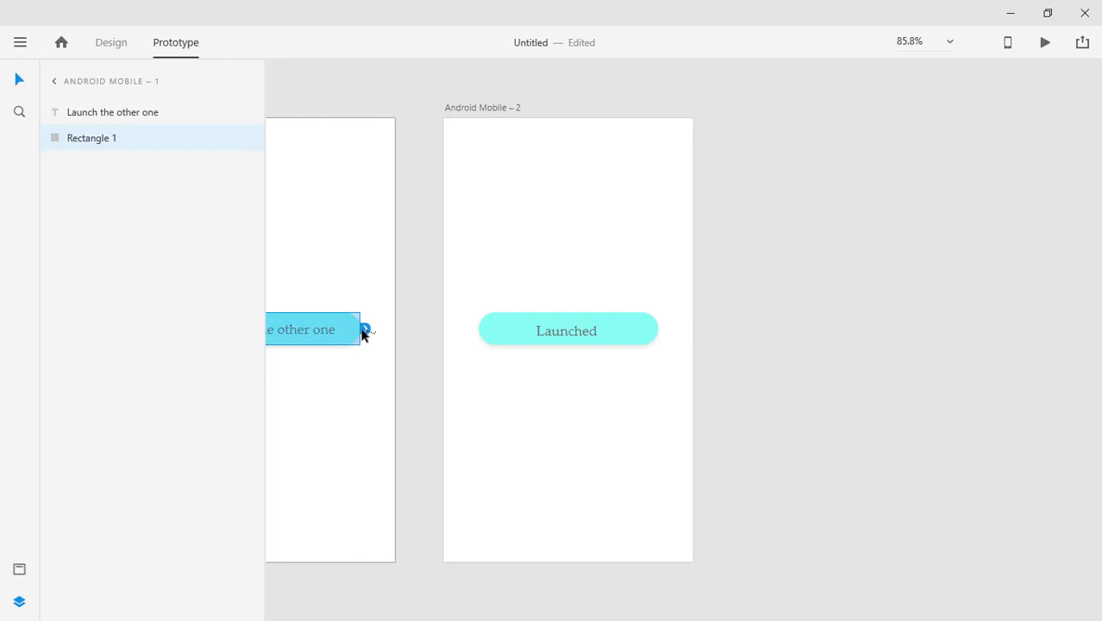
pyautogui.moveTo(367, 329); pyautogui.dragTo(438, 339)
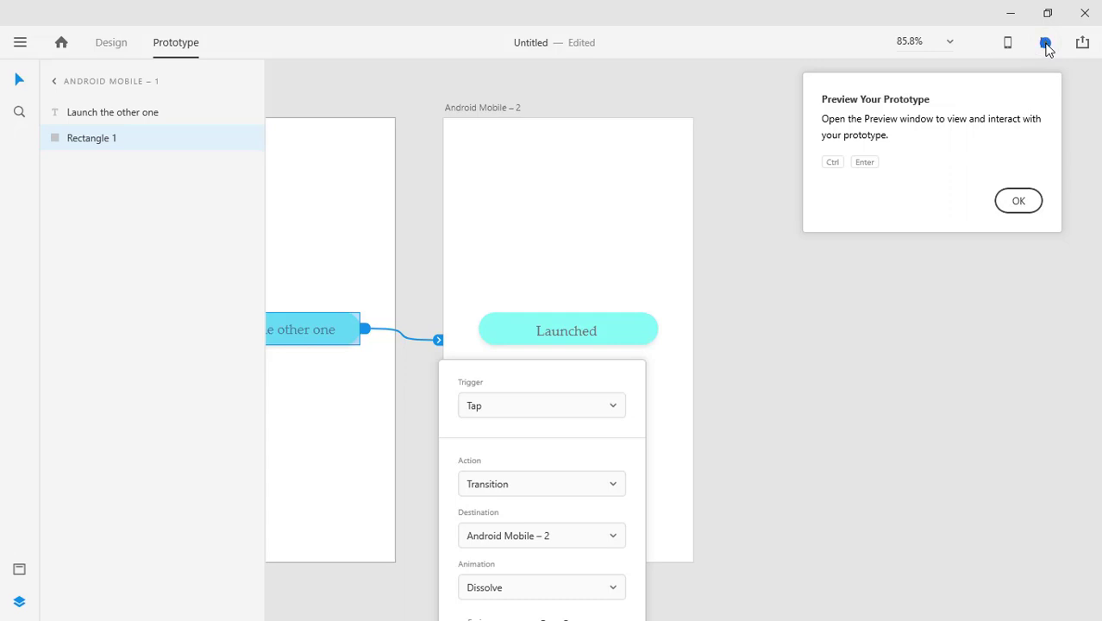
pyautogui.click(1018, 200)
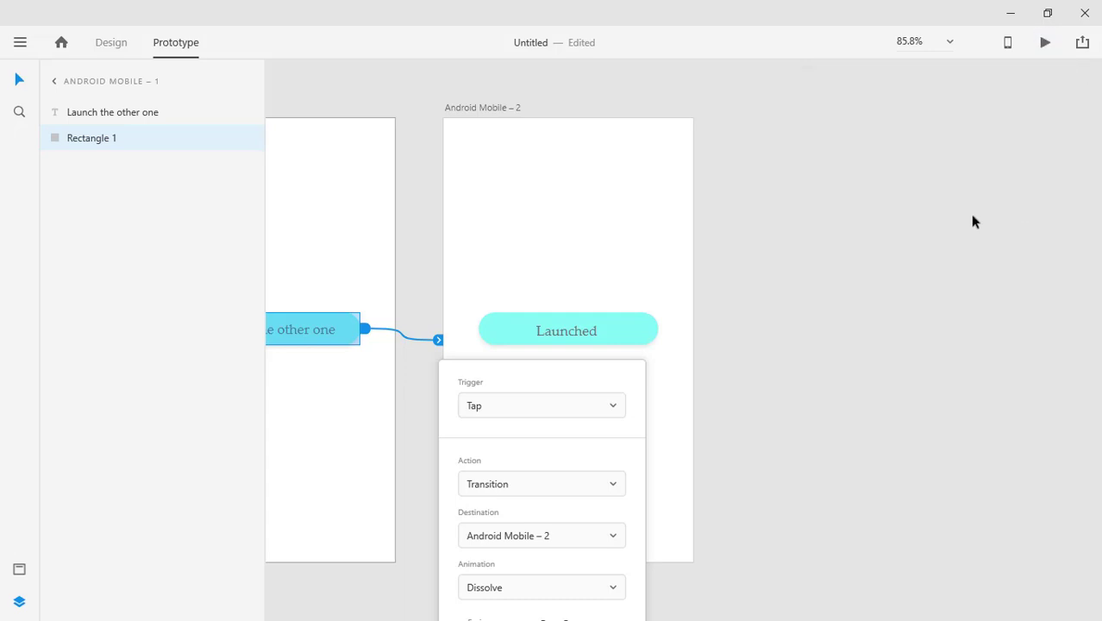
pyautogui.scroll(-1, 632, 361)
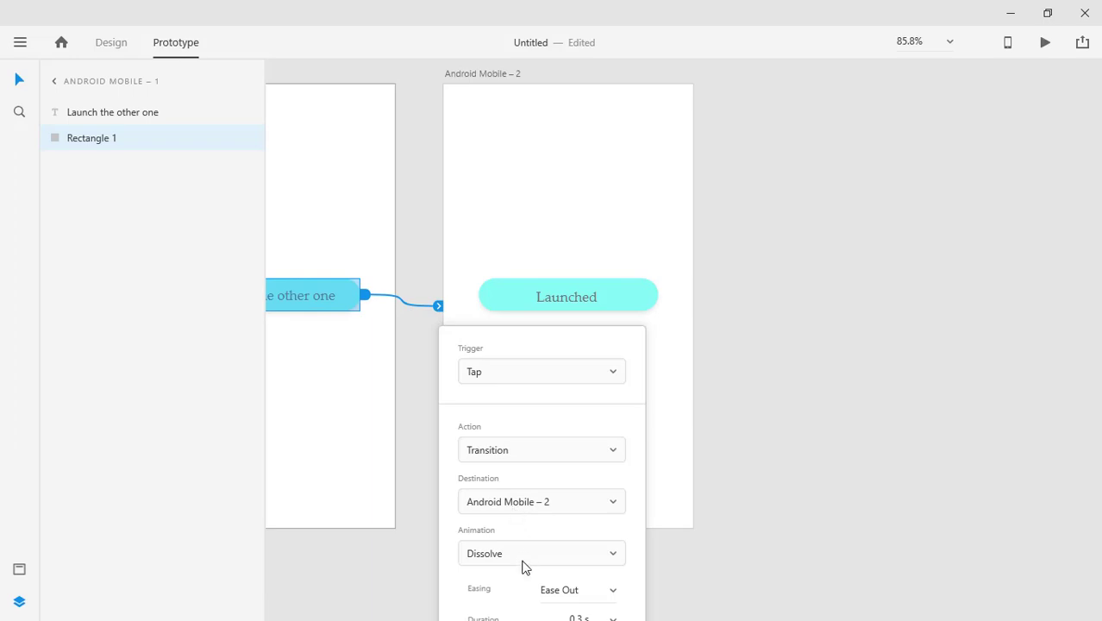
pyautogui.scroll(-1, 411, 428)
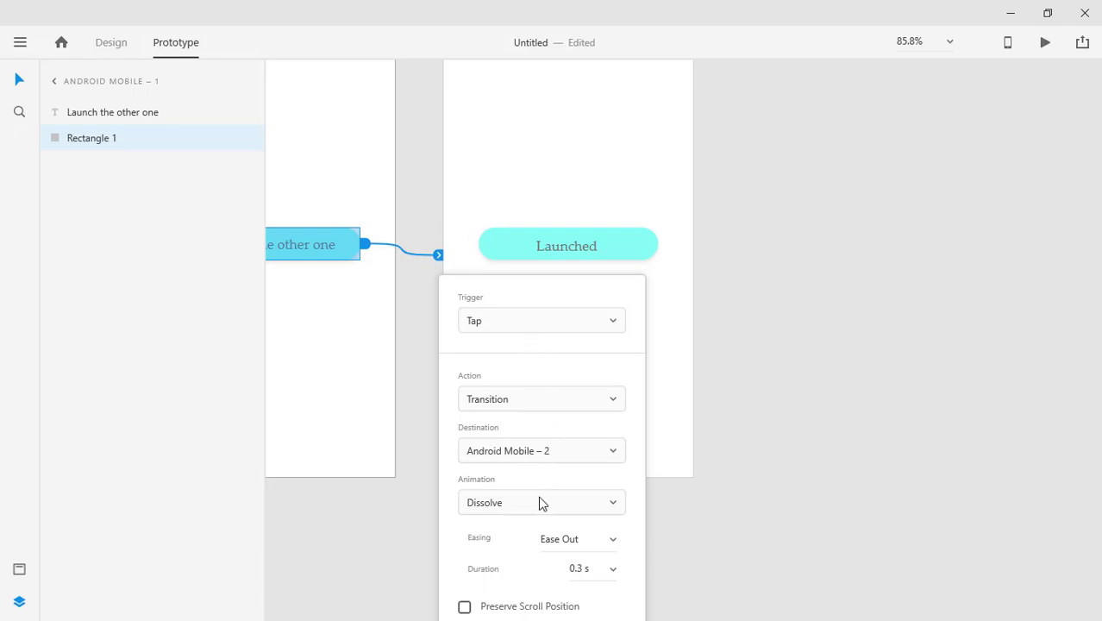
# Set the interaction's action to Auto-Animate (Ease Out, 0.3 s).
pyautogui.click(535, 398)
pyautogui.click(530, 450)
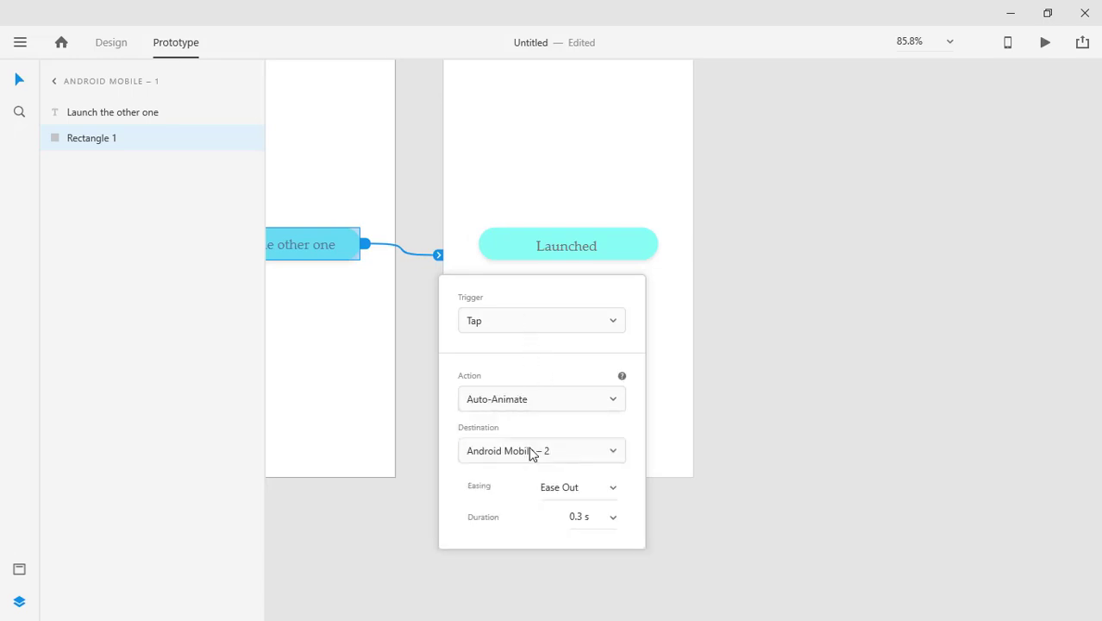
pyautogui.click(808, 351)
pyautogui.click(309, 244)
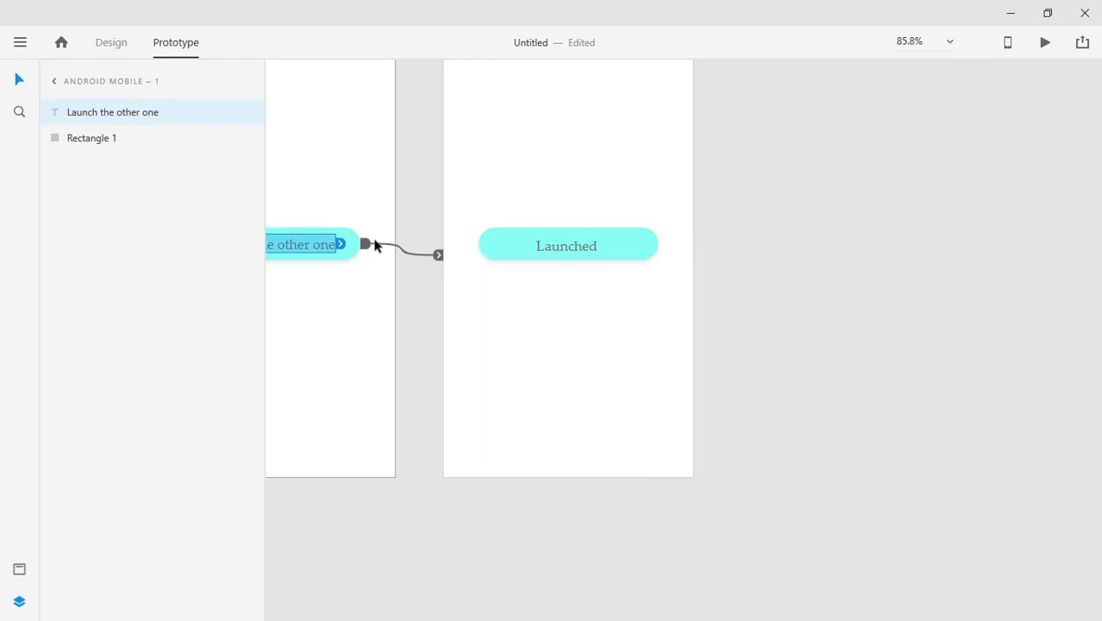
pyautogui.click(1044, 42)
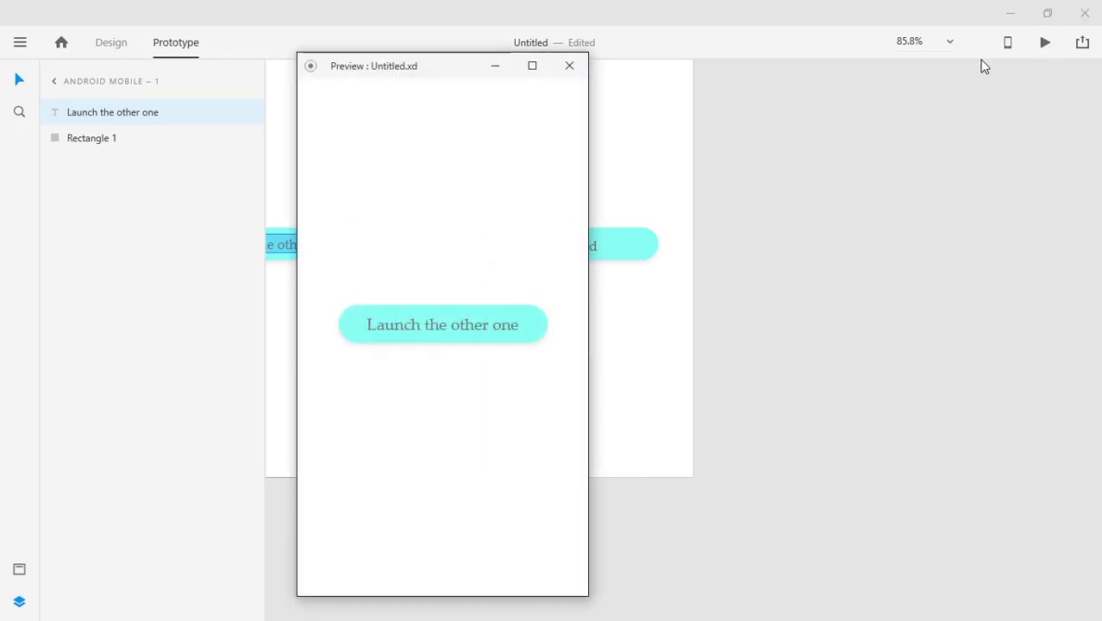
pyautogui.click(485, 338)
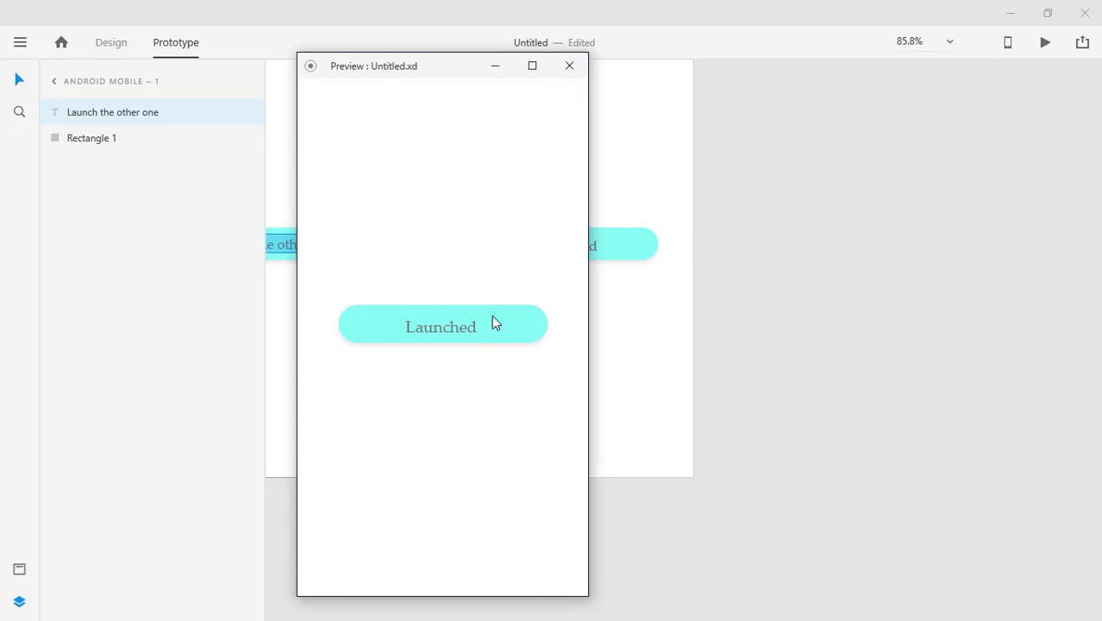
pyautogui.click(568, 68)
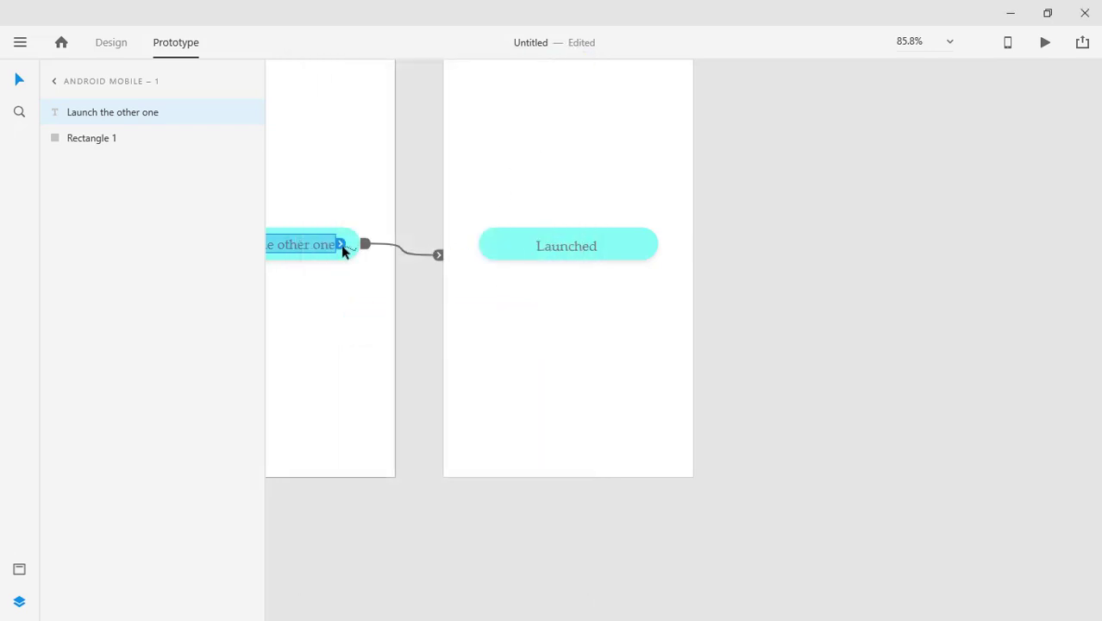
# Delete the button on both Android Mobile artboards, including the Launched button.
pyautogui.moveTo(365, 177); pyautogui.dragTo(326, 315)
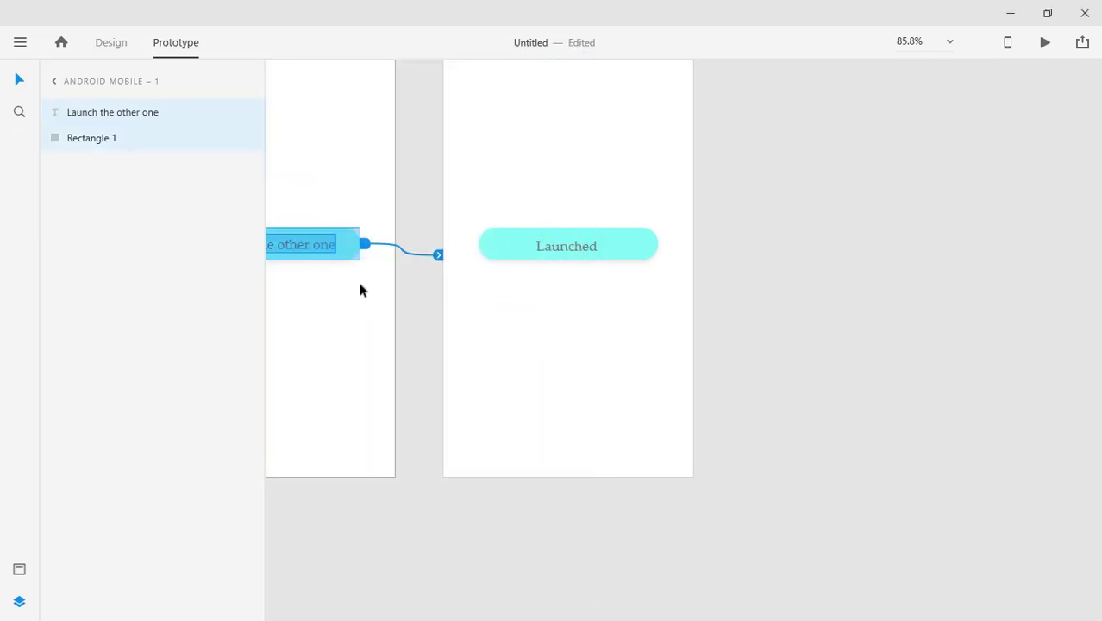
pyautogui.press('Delete')
pyautogui.moveTo(562, 177); pyautogui.dragTo(619, 332)
pyautogui.press('Delete')
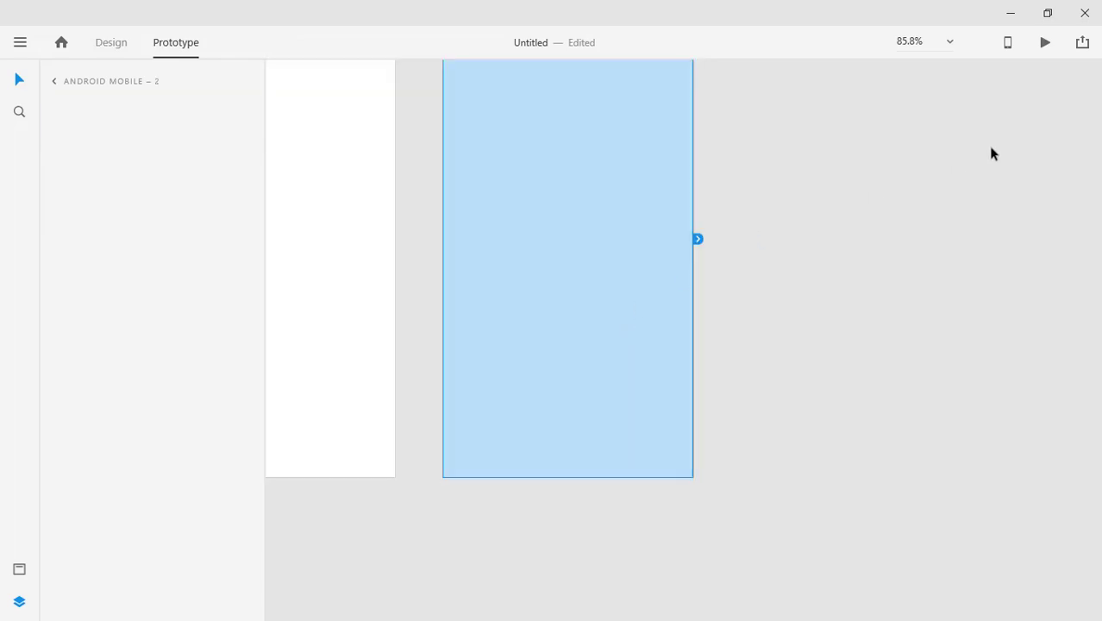
# Return to Design mode and zoom out to 50.8% showing both artboards.
pyautogui.click(109, 45)
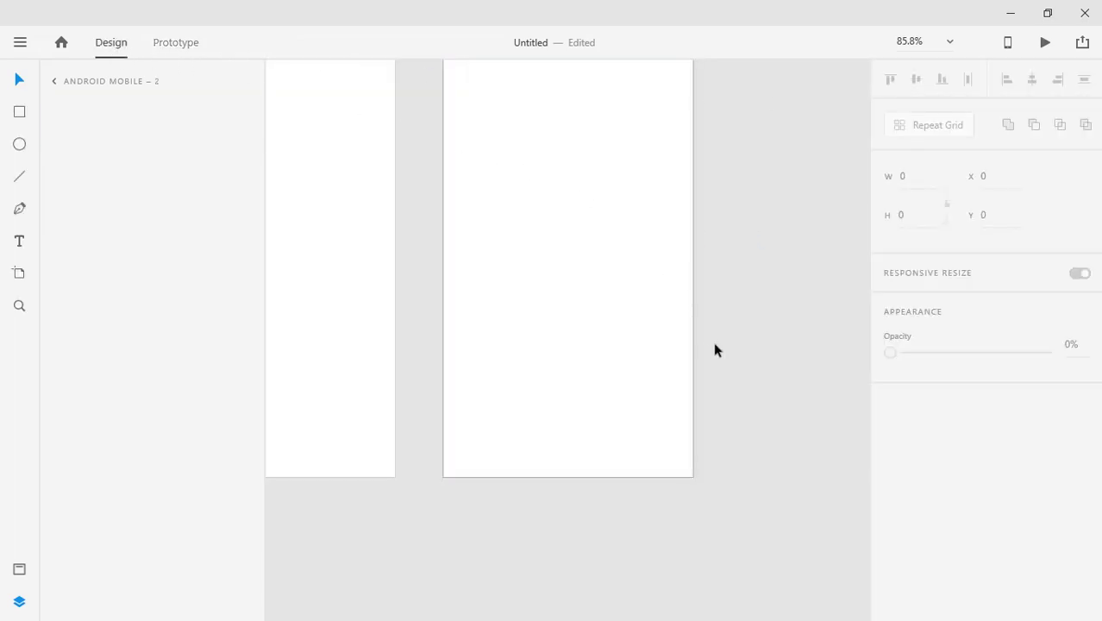
pyautogui.scroll(3, 715, 345)
pyautogui.hscroll(1, 721, 338)
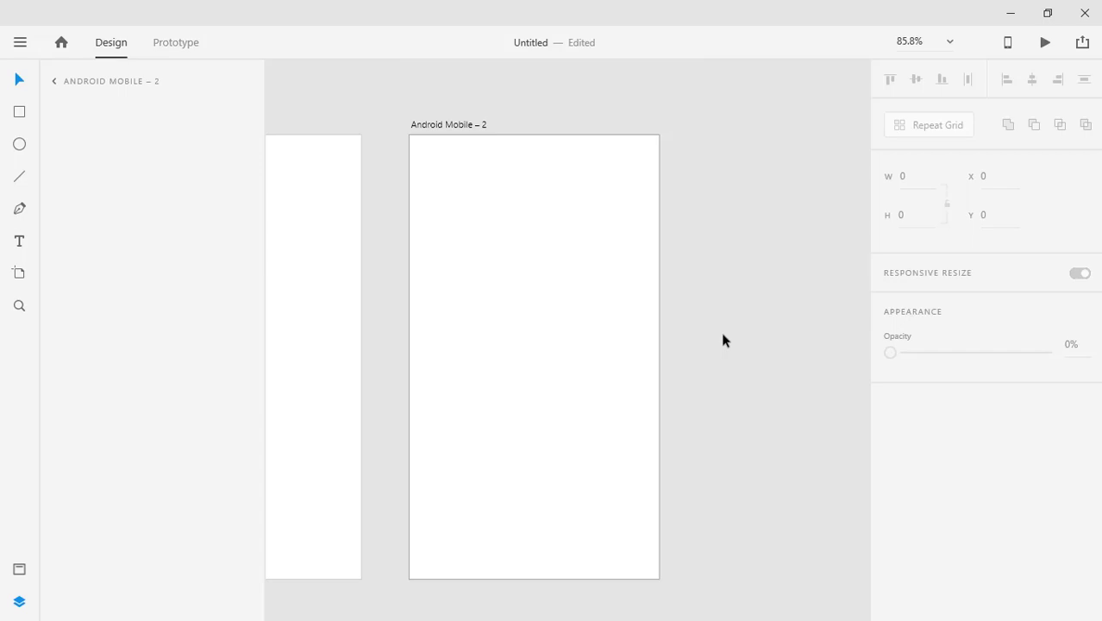
pyautogui.scroll(-3, 722, 340)
pyautogui.hscroll(-1, 526, 325)
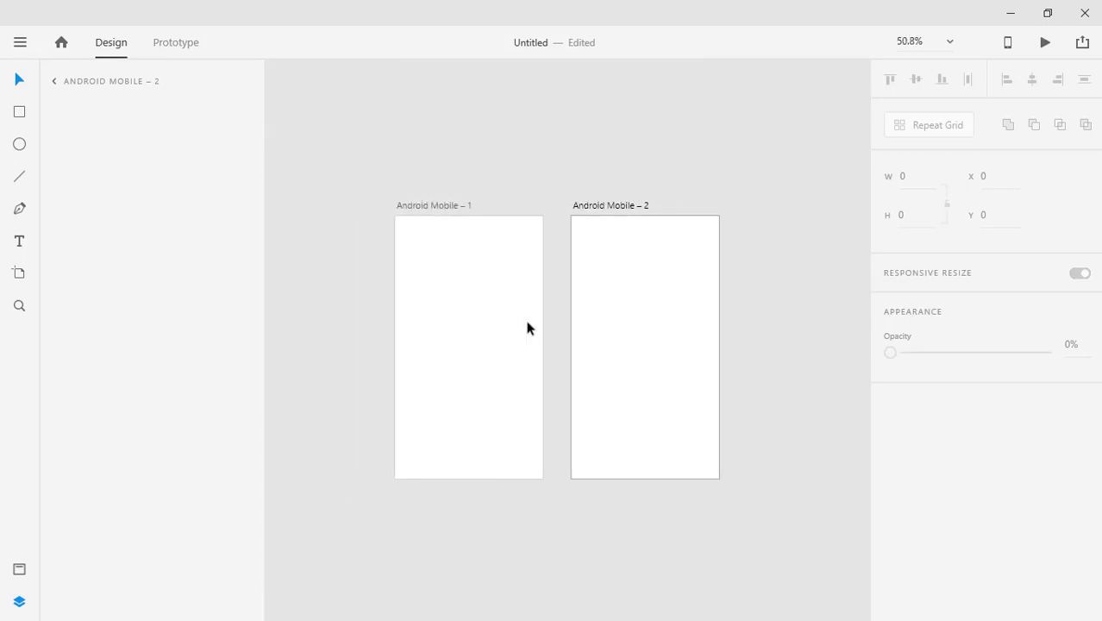